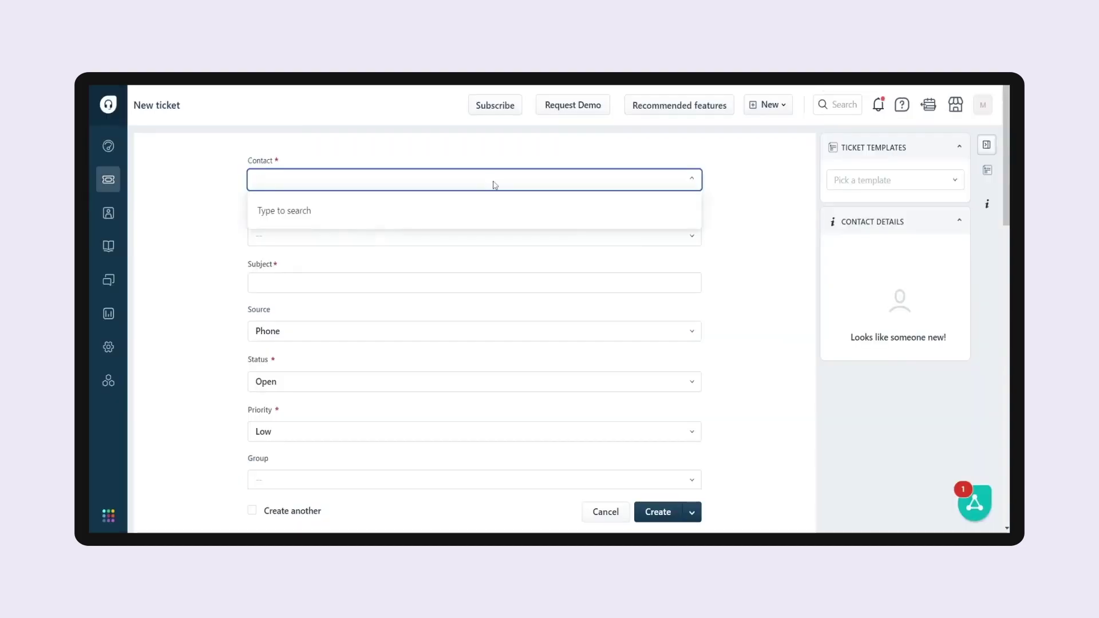
Pick the customer as the contact, set Type to Incident and paste the DTC sign installation subject.
type("lisa")
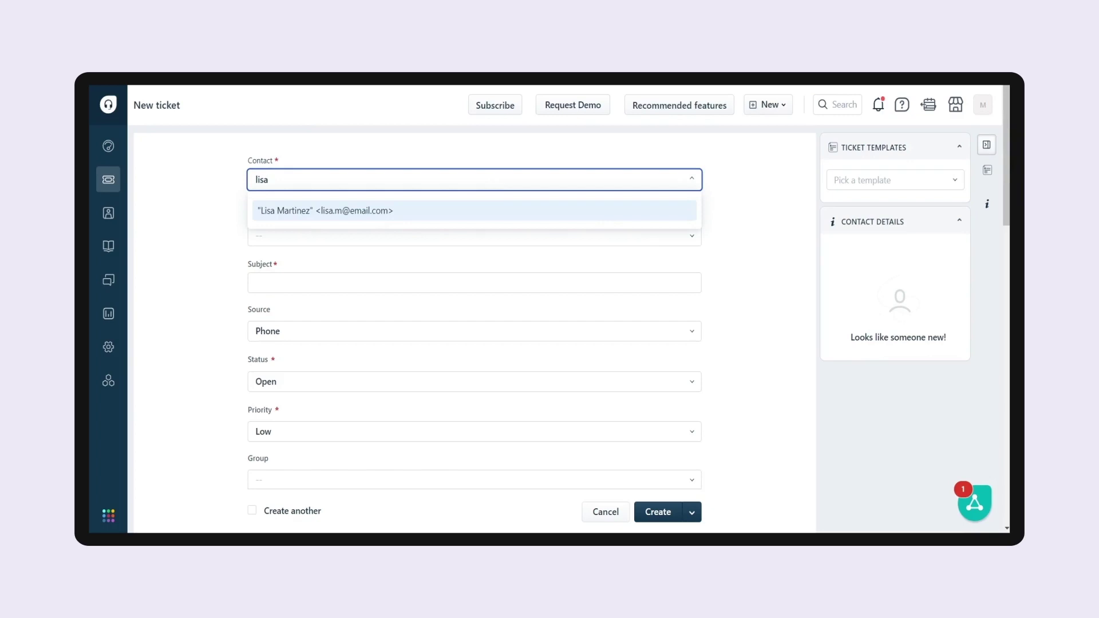
left_click(487, 214)
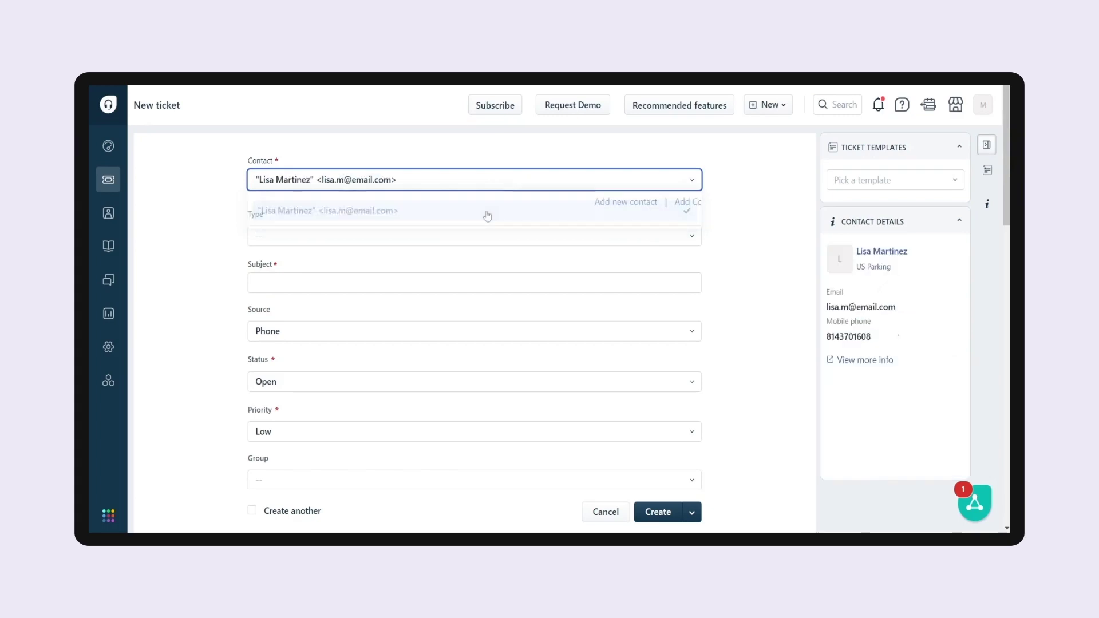
left_click(477, 235)
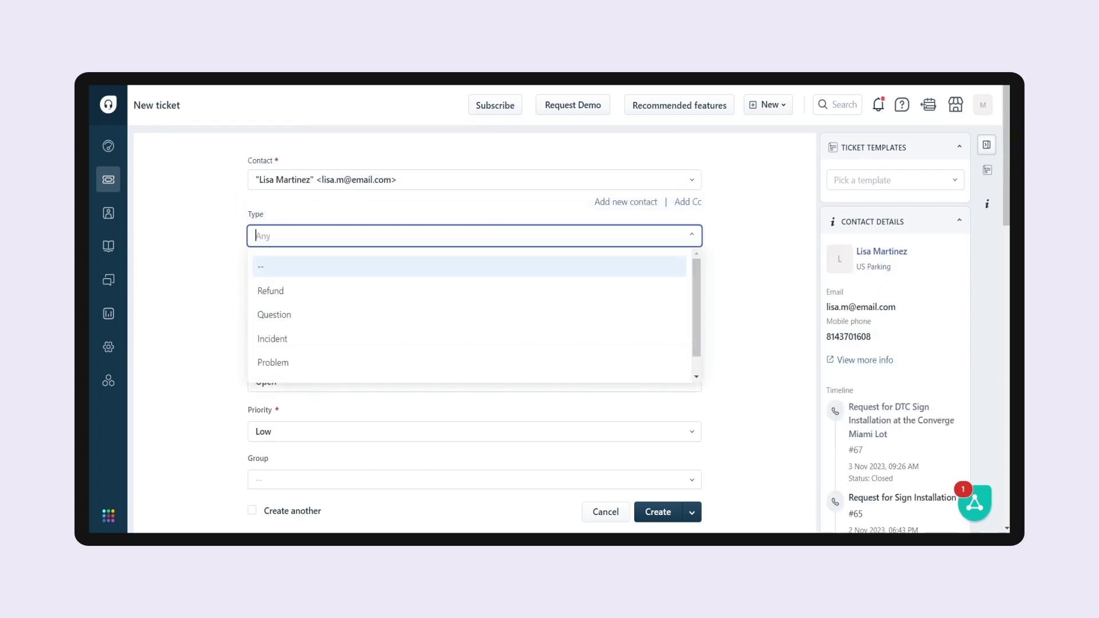
left_click(430, 343)
key("Tab")
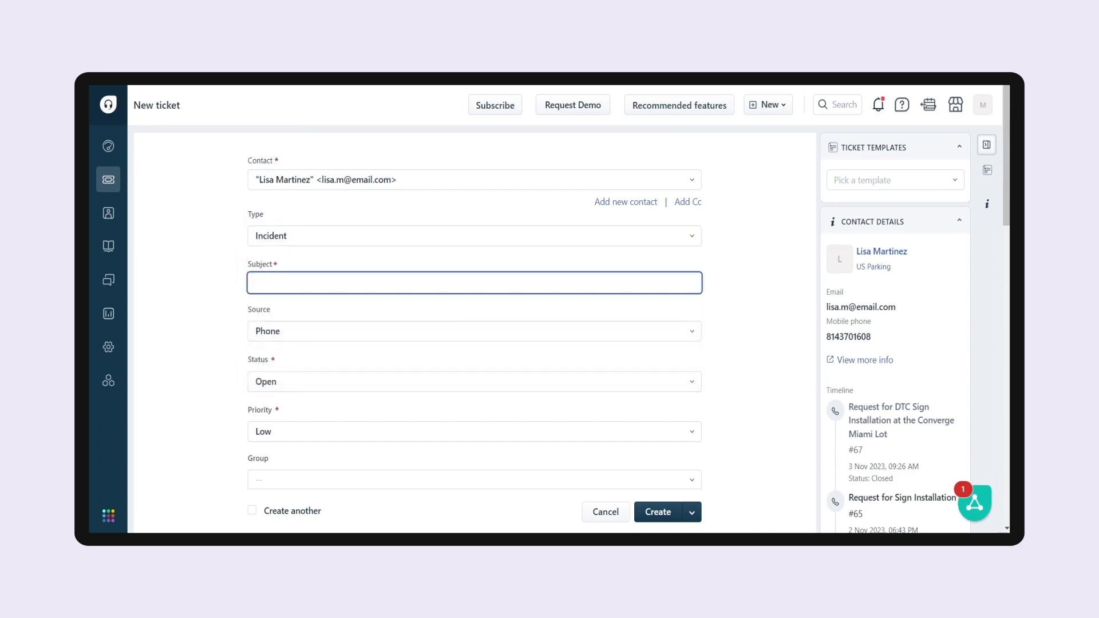
type("Request for DTC Sign Installation at the Converge Miami Lot")
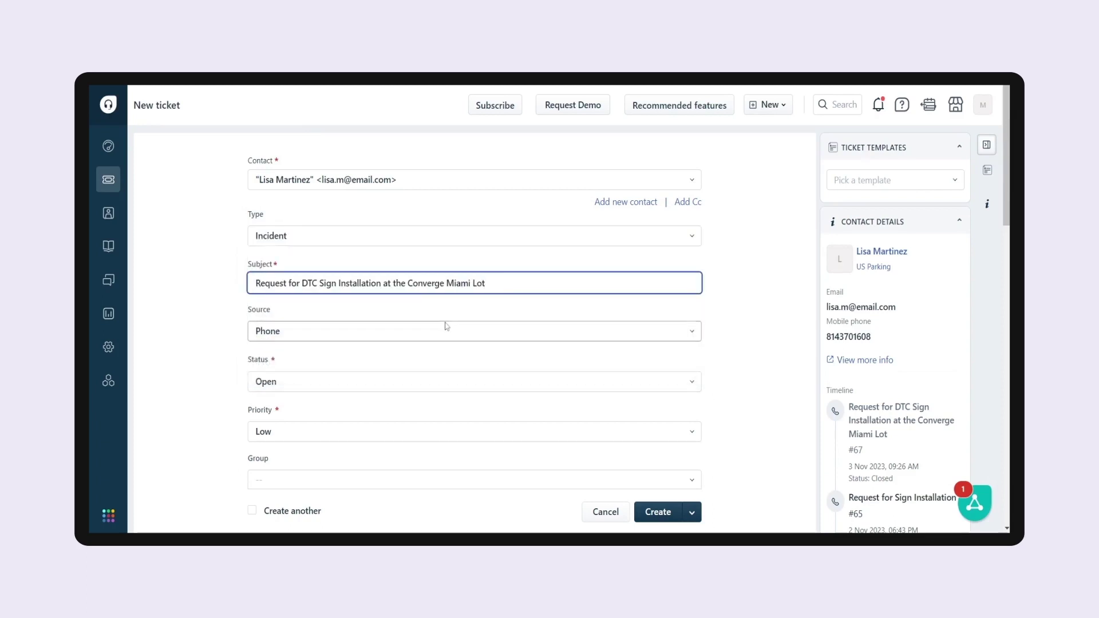
Set the ticket priority to Medium and the date to 07 Nov, 2023.
scroll(447, 326, "down", 1)
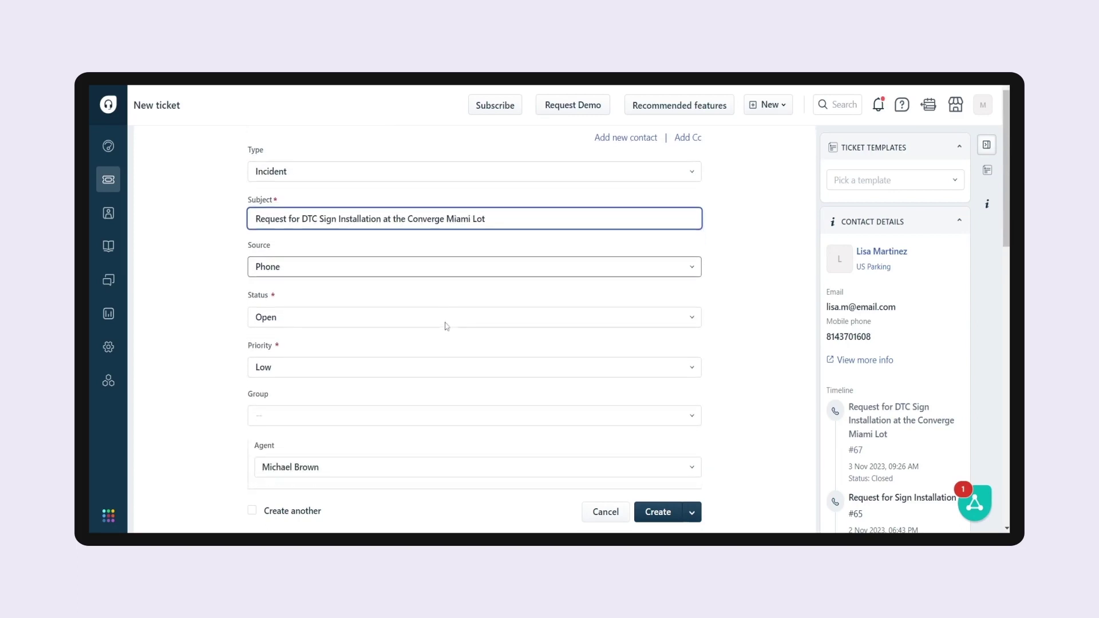
scroll(446, 326, "down", 1)
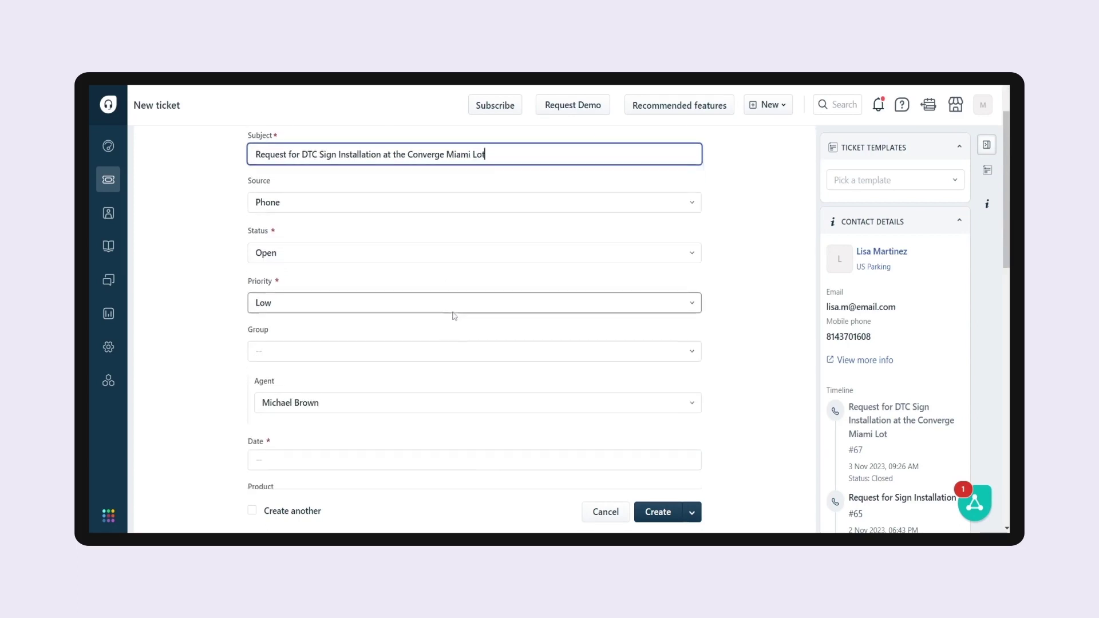
left_click(452, 306)
left_click(443, 359)
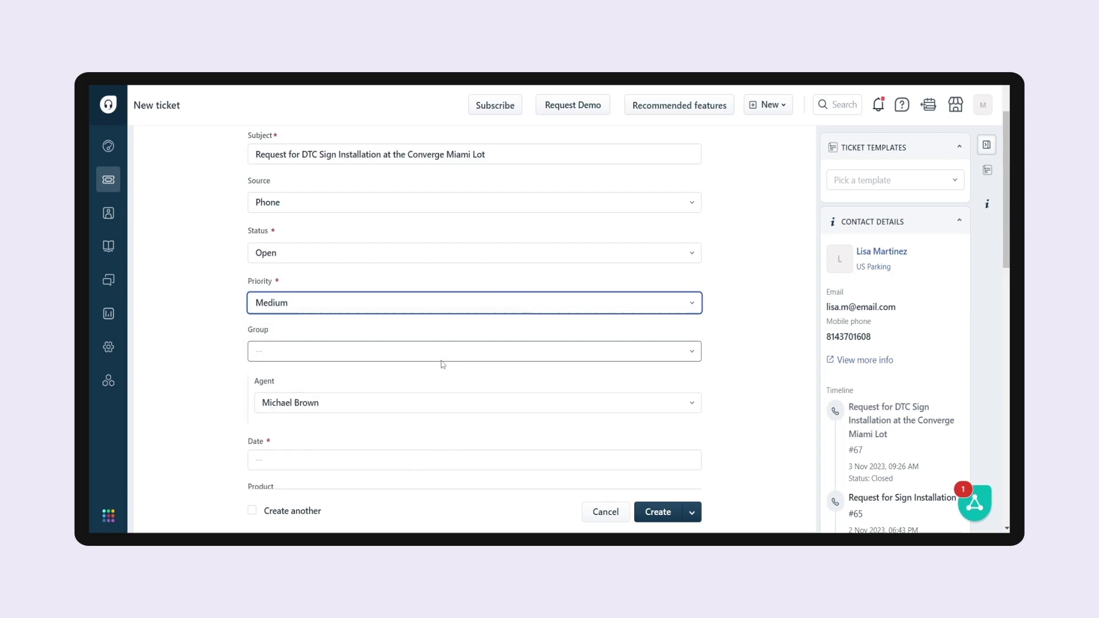
scroll(443, 363, "down", 1)
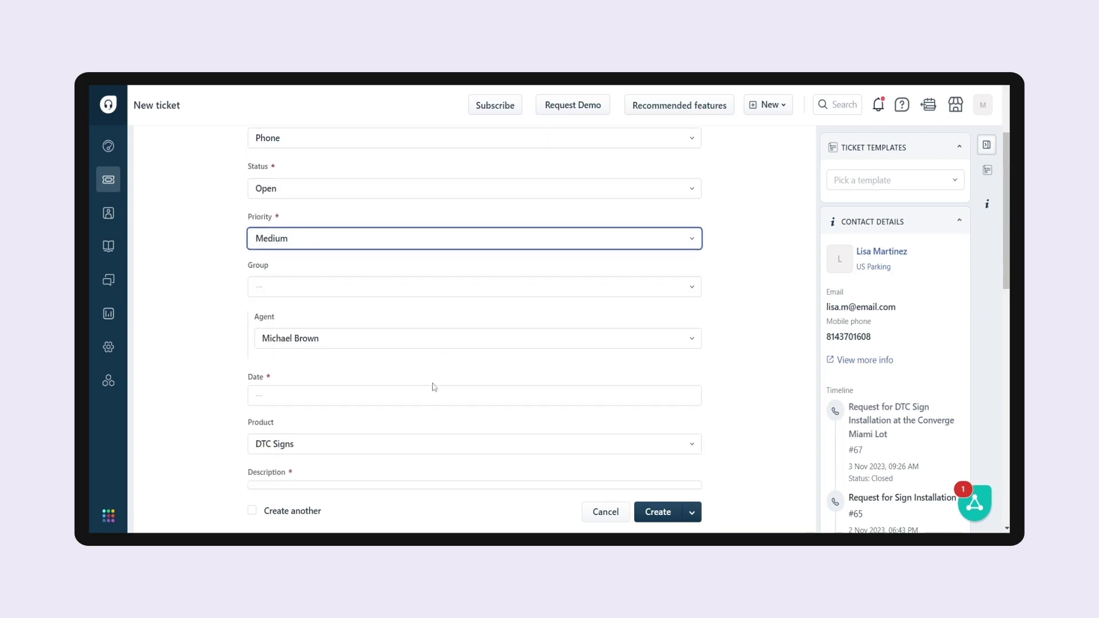
scroll(435, 385, "down", 1)
left_click(418, 331)
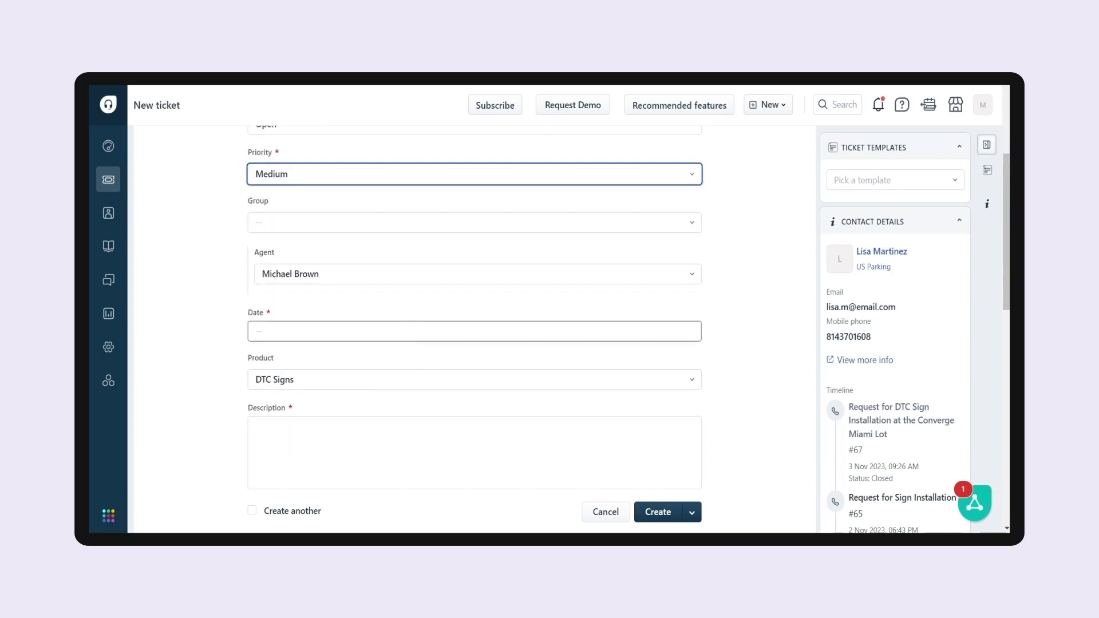
left_click(304, 211)
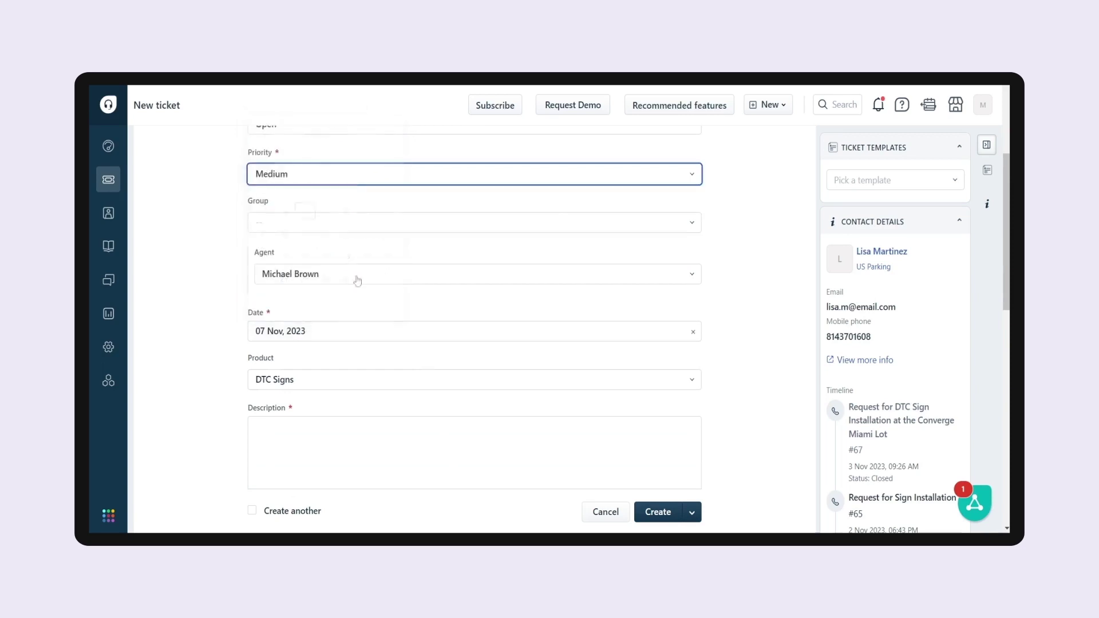
scroll(355, 281, "down", 1)
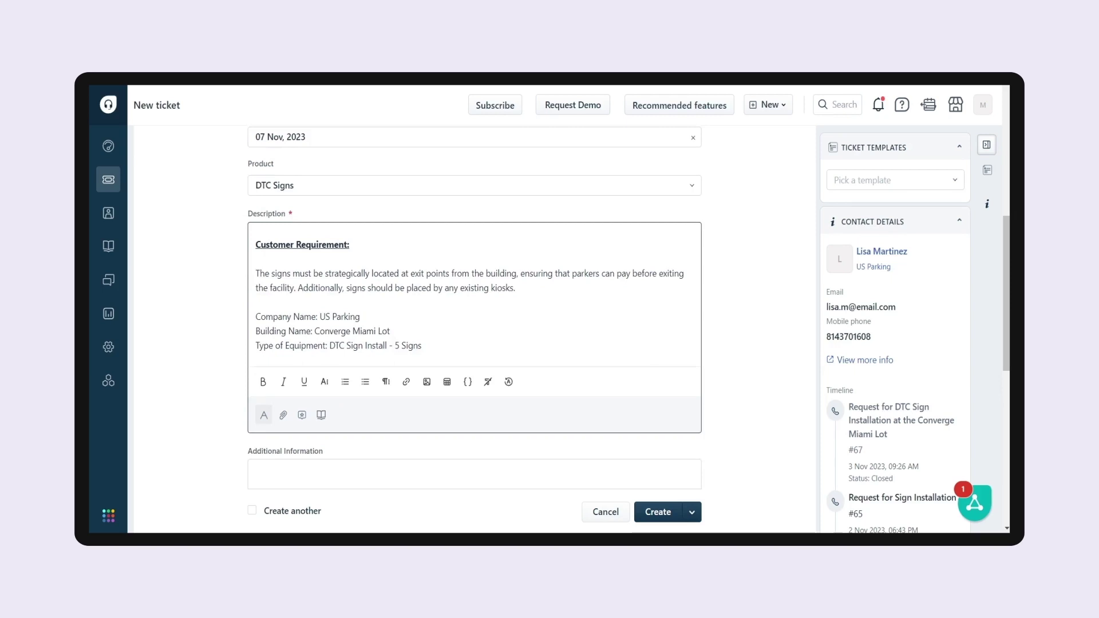
Paste the site-visit note into Additional Information and create the ticket as #70.
scroll(474, 320, "down", 1)
type("A site visit is necessary before installation to determine the specific sign requirements.")
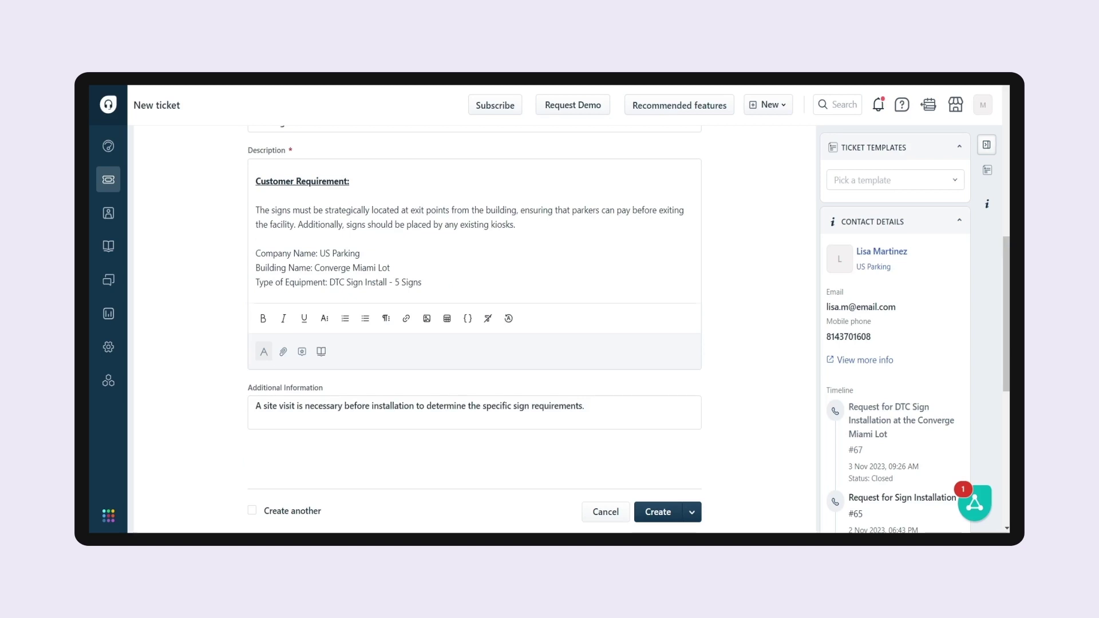
left_click(668, 517)
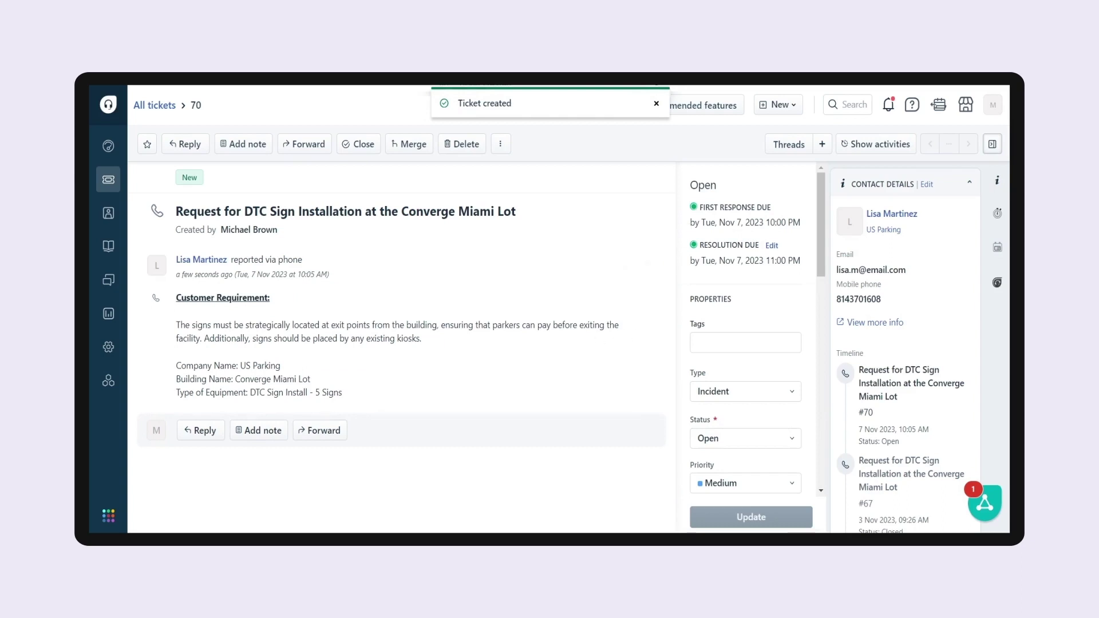
Expand the Zuper app section in ticket 70's right sidebar.
scroll(767, 309, "down", 3)
scroll(769, 312, "down", 3)
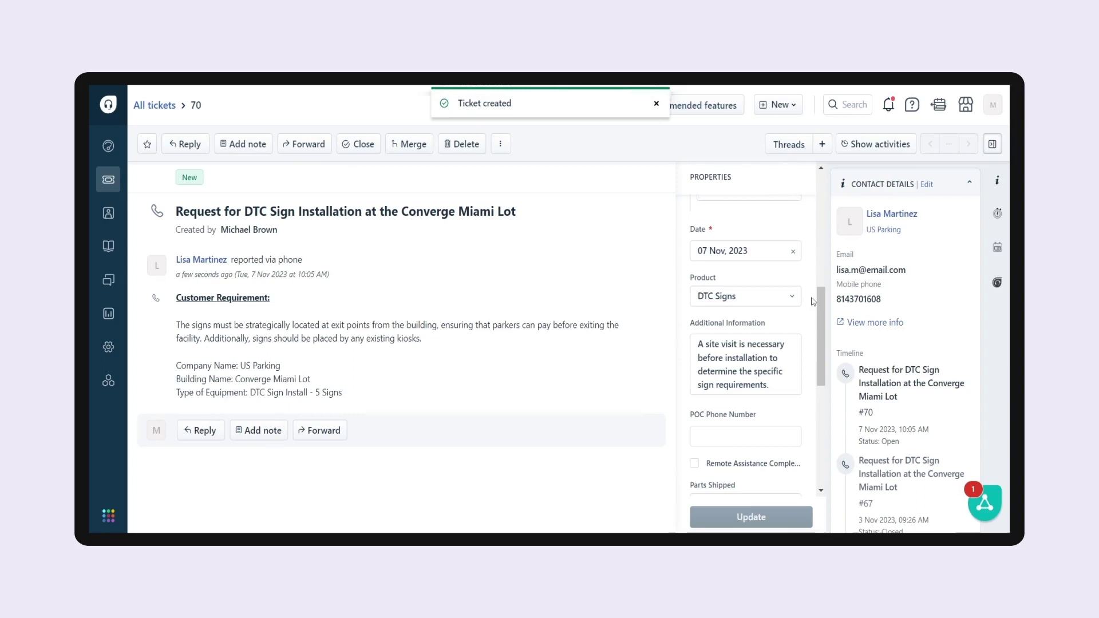
scroll(913, 348, "down", 5)
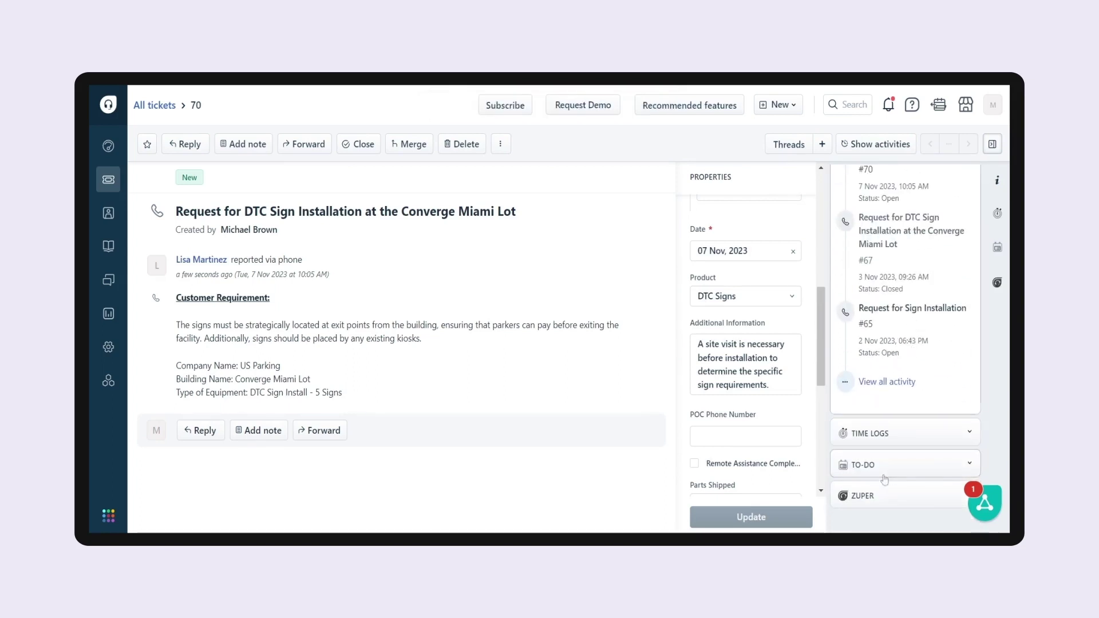
left_click(904, 496)
scroll(912, 412, "down", 1)
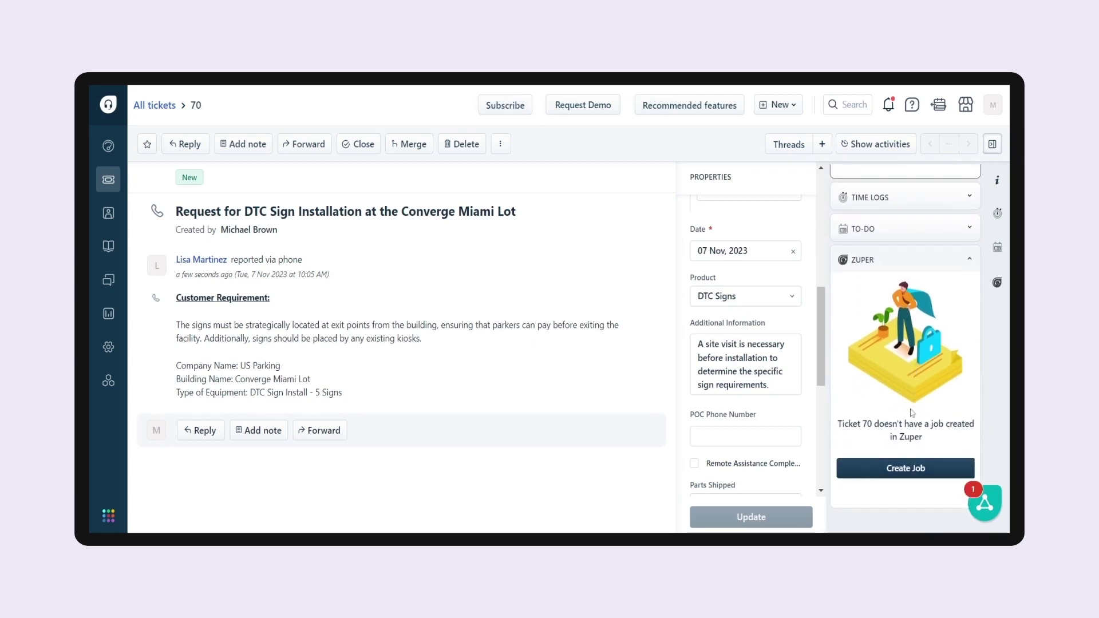
Start a Zuper job for ticket 70 with Job Category Sign Installation.
left_click(898, 468)
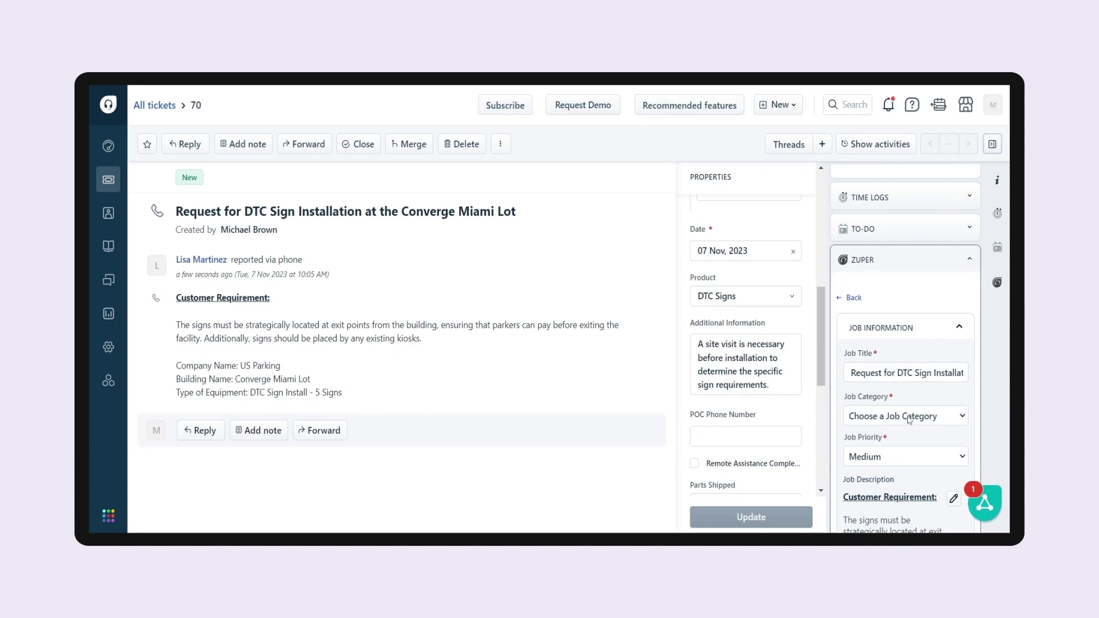
scroll(909, 419, "down", 2)
scroll(907, 412, "up", 2)
left_click(905, 416)
left_click(892, 435)
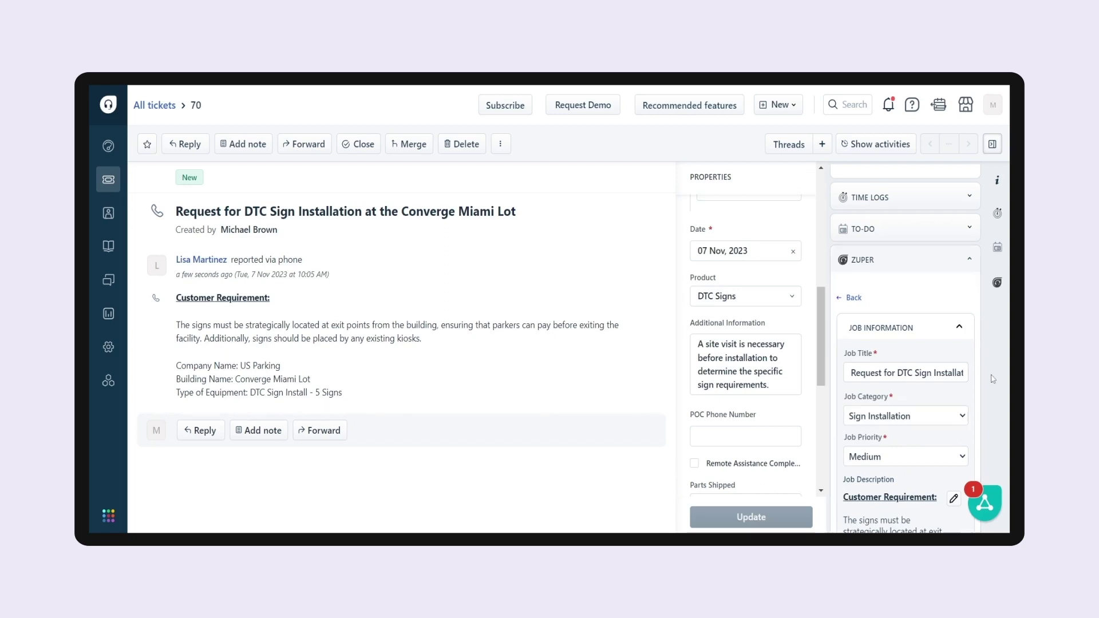
scroll(925, 353, "down", 2)
scroll(925, 354, "down", 2)
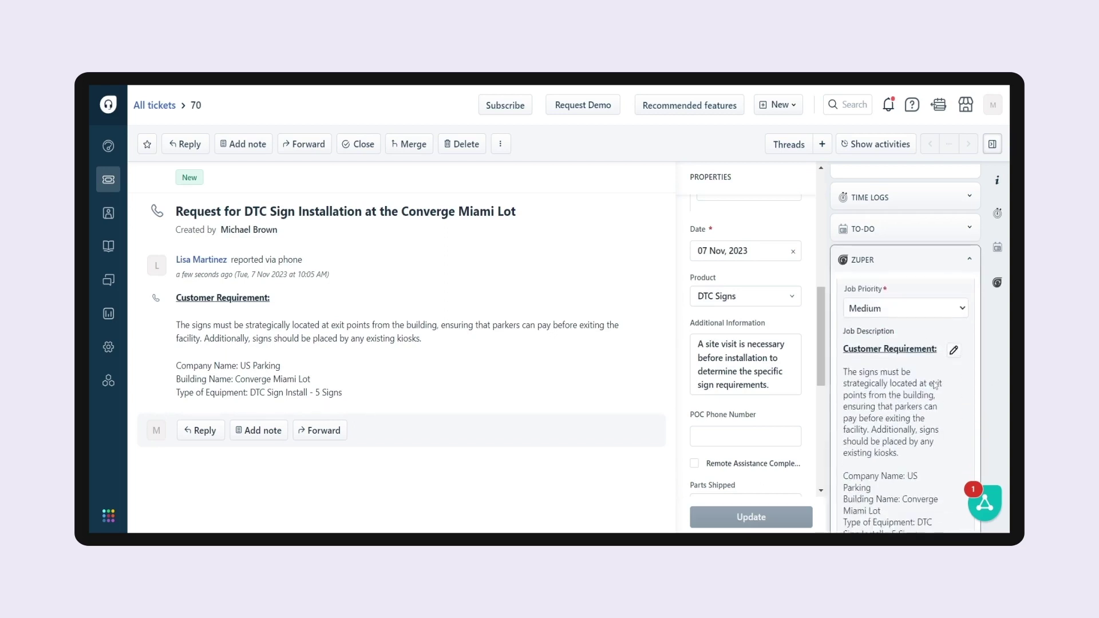
scroll(905, 379, "down", 2)
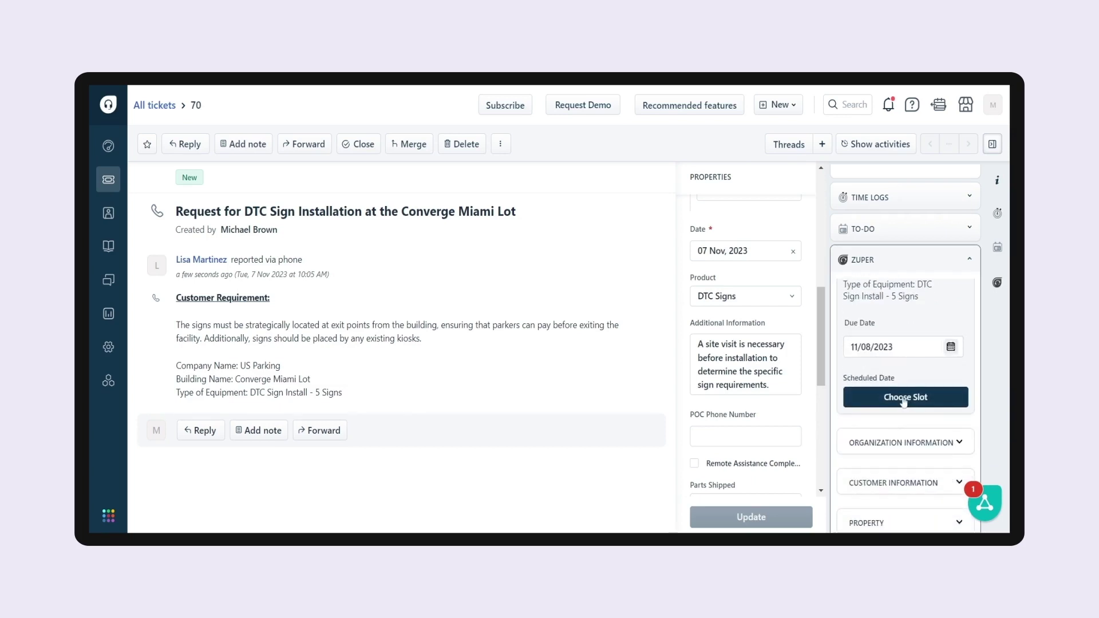
Book a Miami team technician for Nov 07, 11:00 AM - 12:00 PM using assisted Resource View scheduling.
left_click(903, 399)
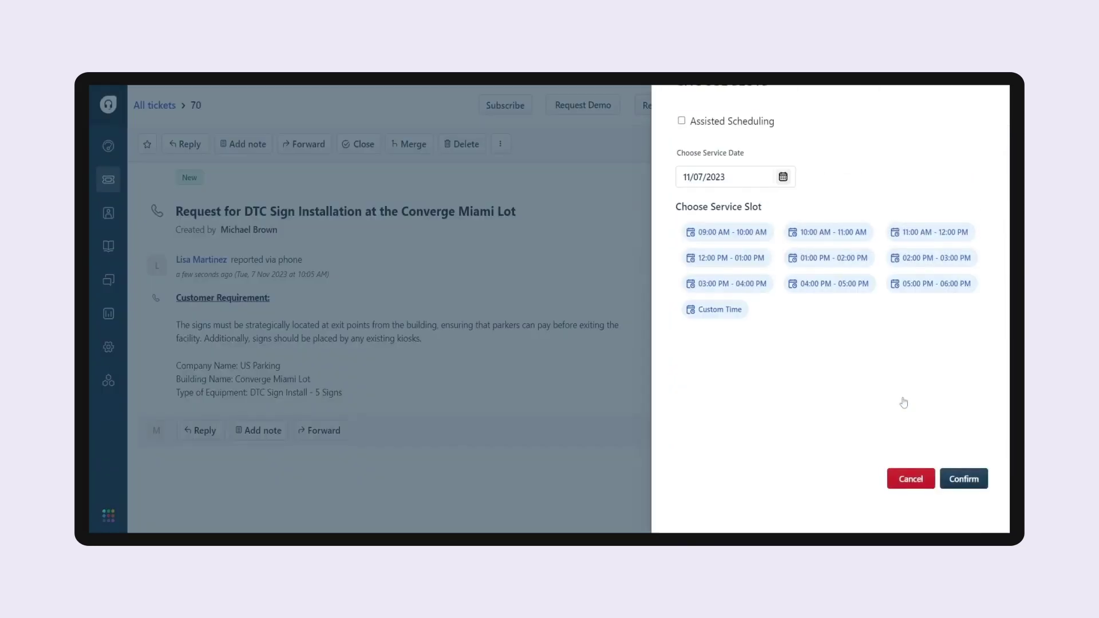
left_click(681, 121)
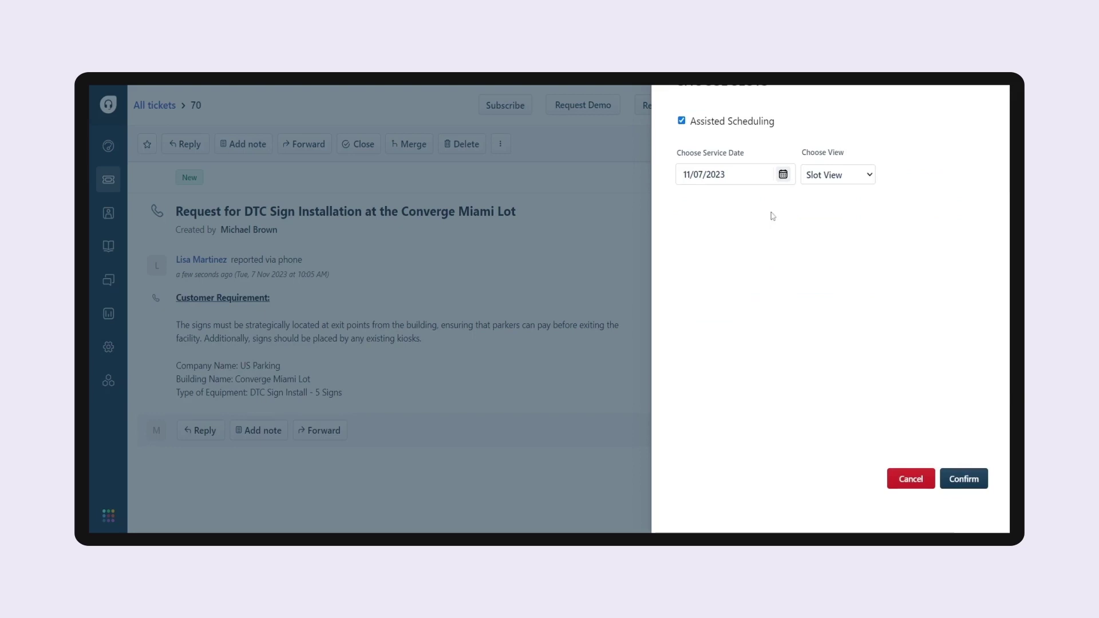
left_click(826, 179)
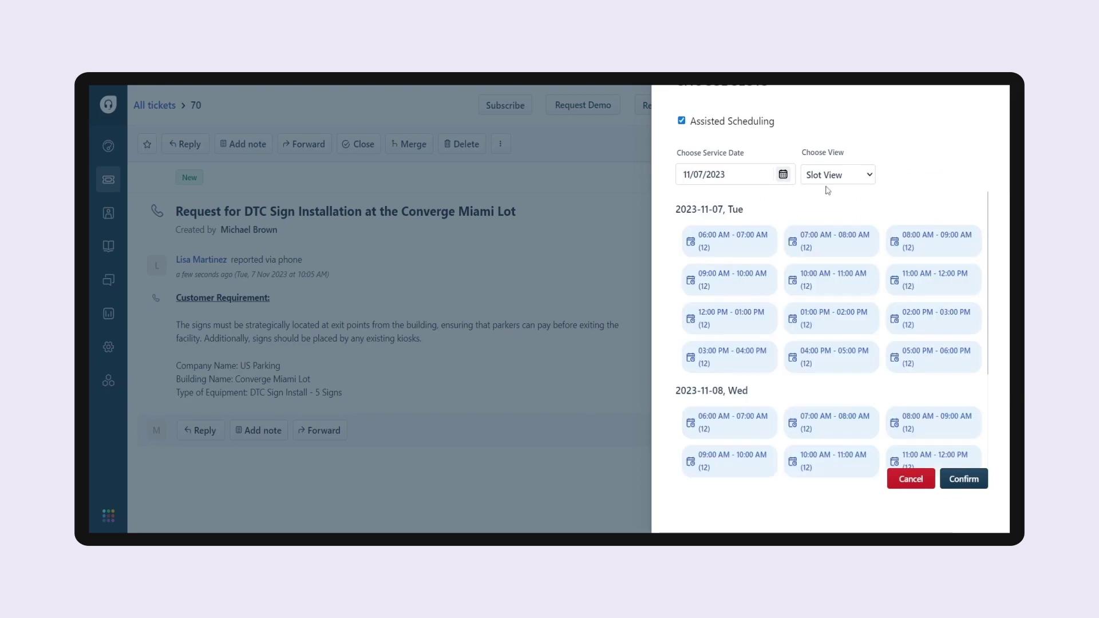
left_click(824, 205)
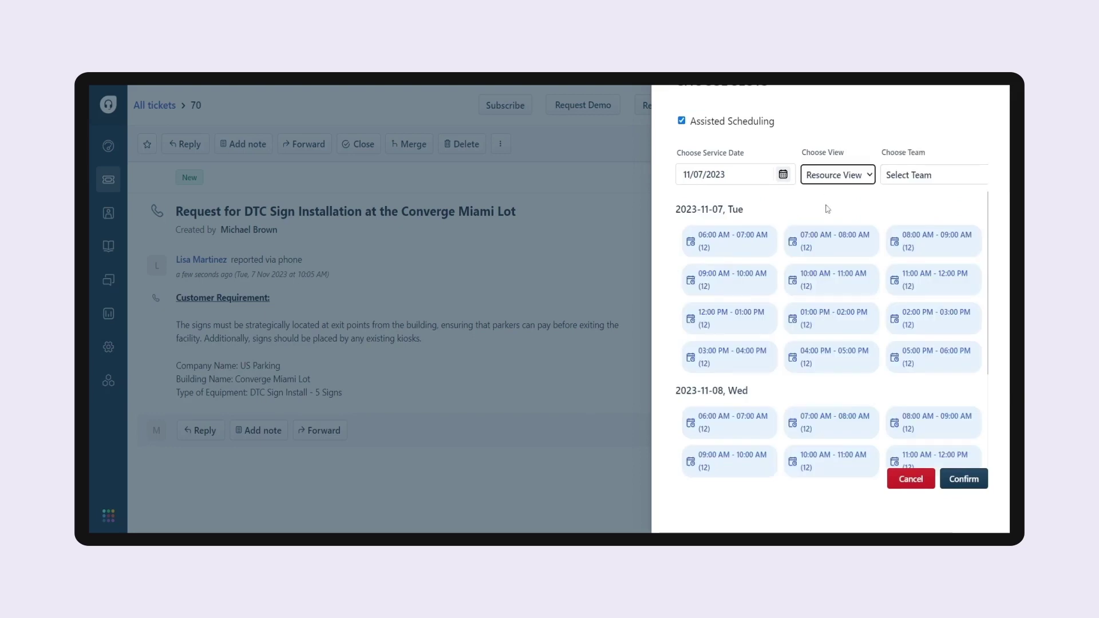
left_click(928, 190)
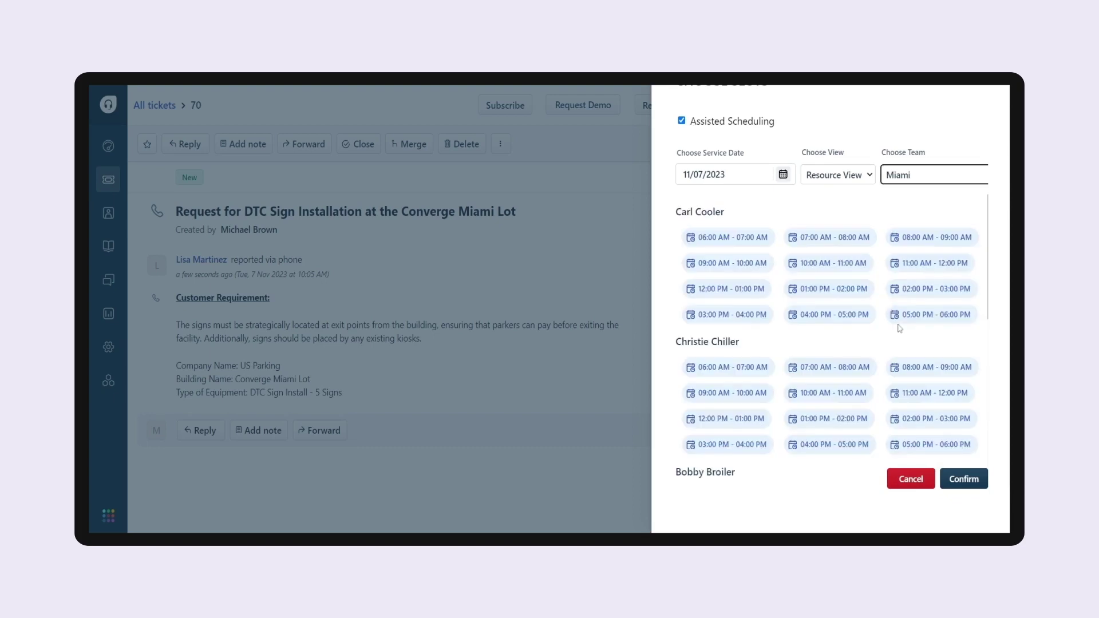
scroll(775, 333, "down", 4)
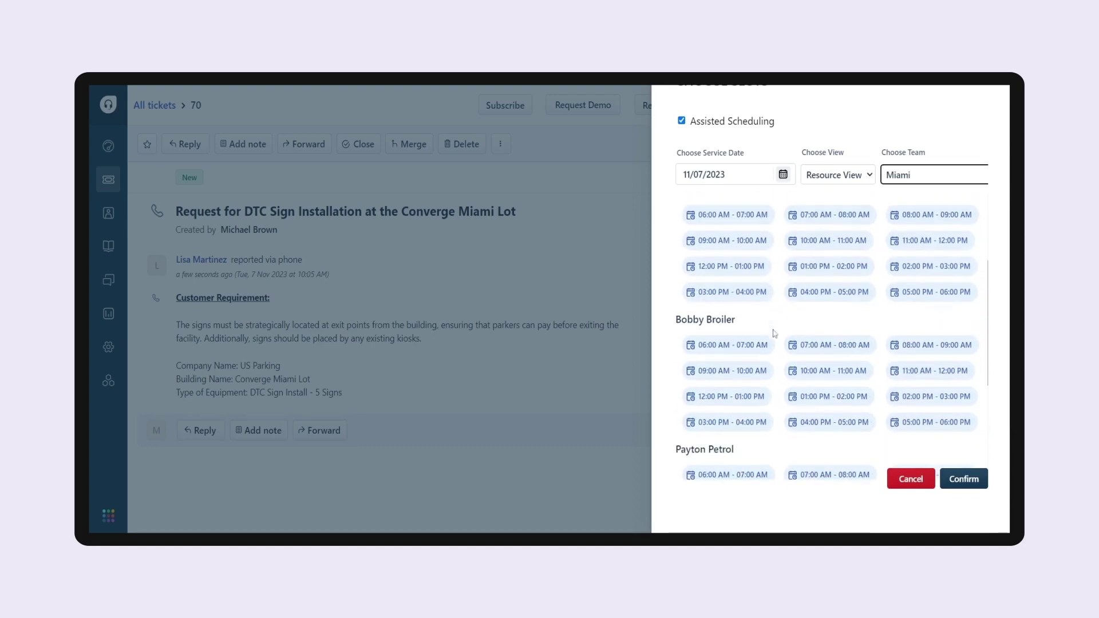
scroll(774, 333, "down", 3)
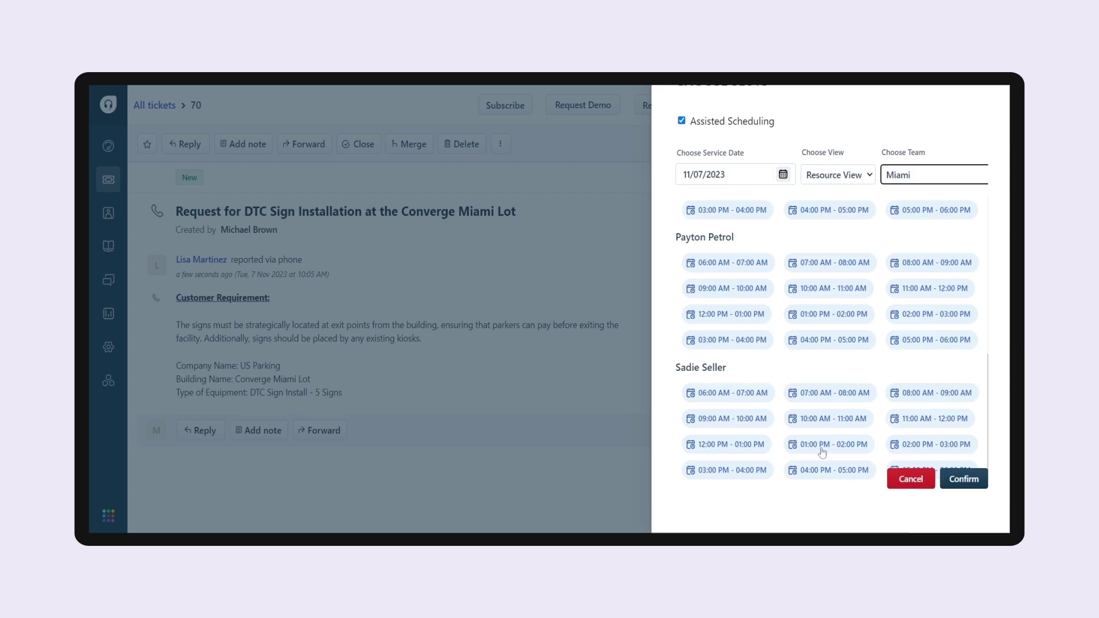
left_click(935, 427)
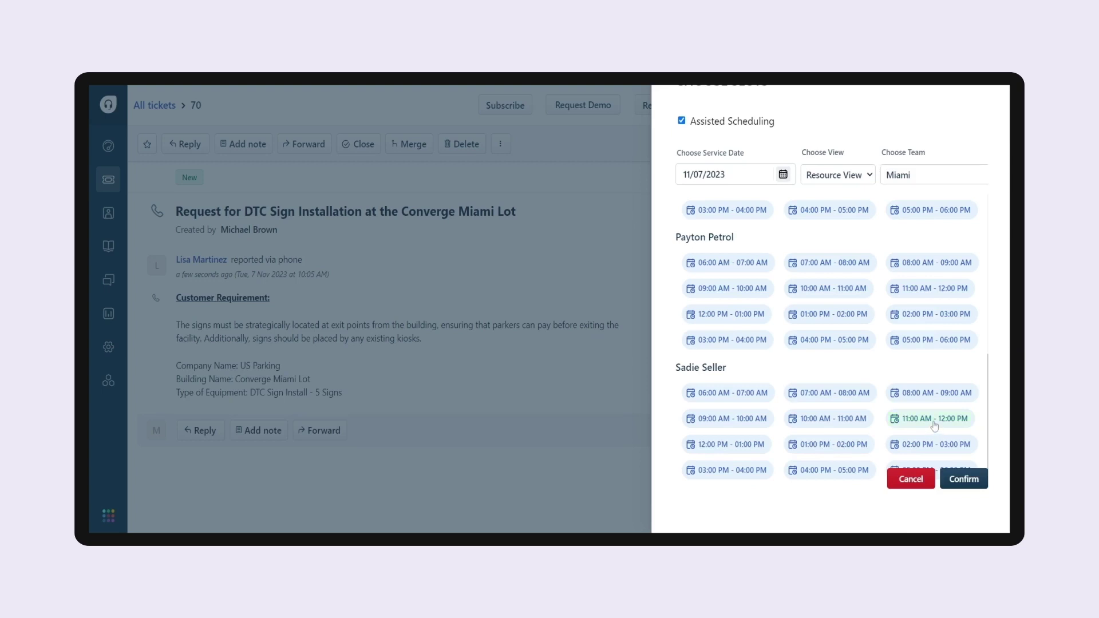
left_click(966, 480)
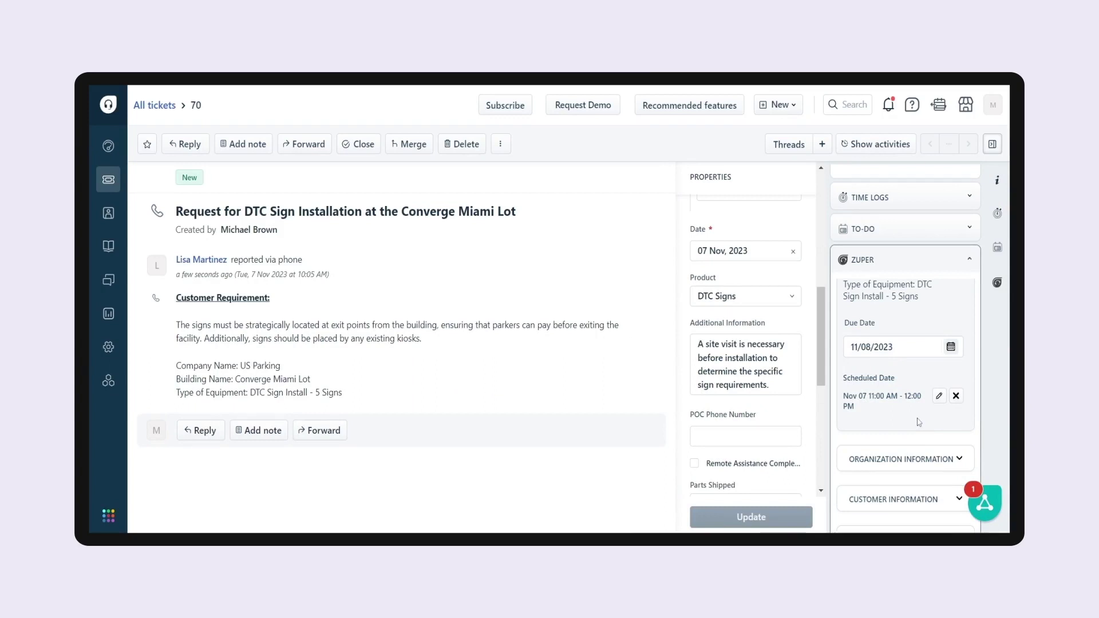
Expand Customer Information and Service Location to check the Converge Miami service address.
scroll(918, 422, "down", 2)
scroll(918, 422, "down", 2)
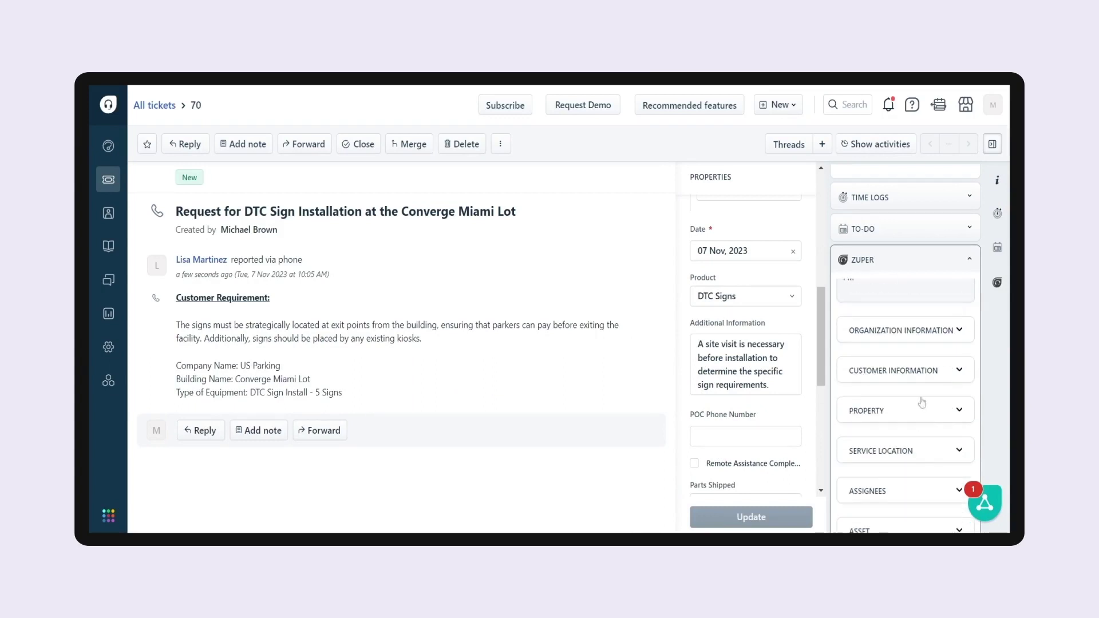
left_click(928, 380)
scroll(928, 393, "down", 4)
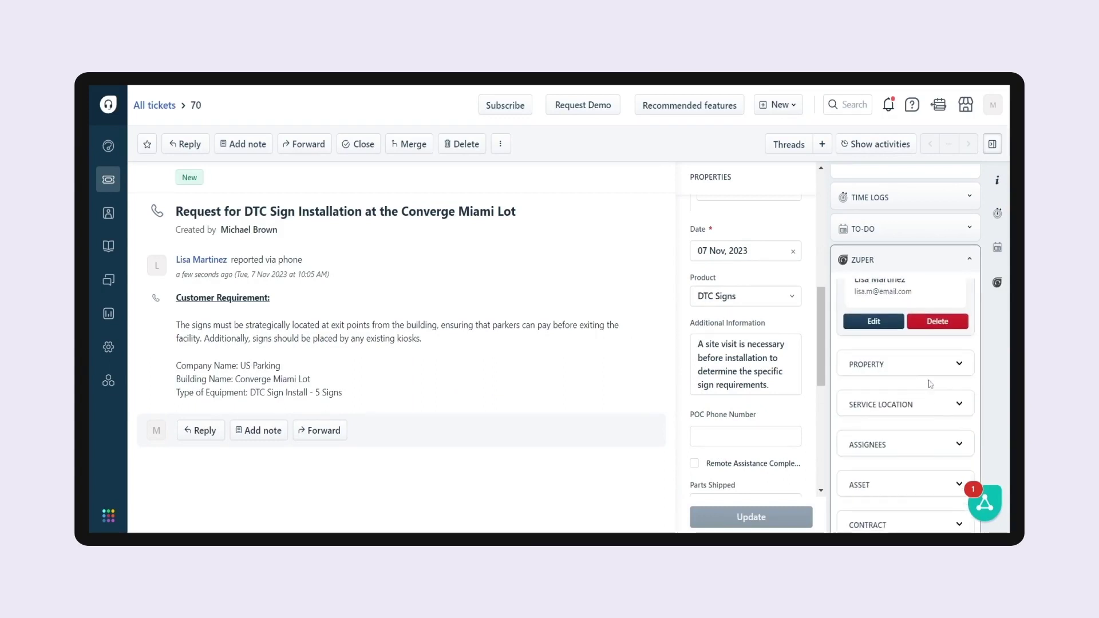
scroll(929, 397, "down", 2)
left_click(930, 346)
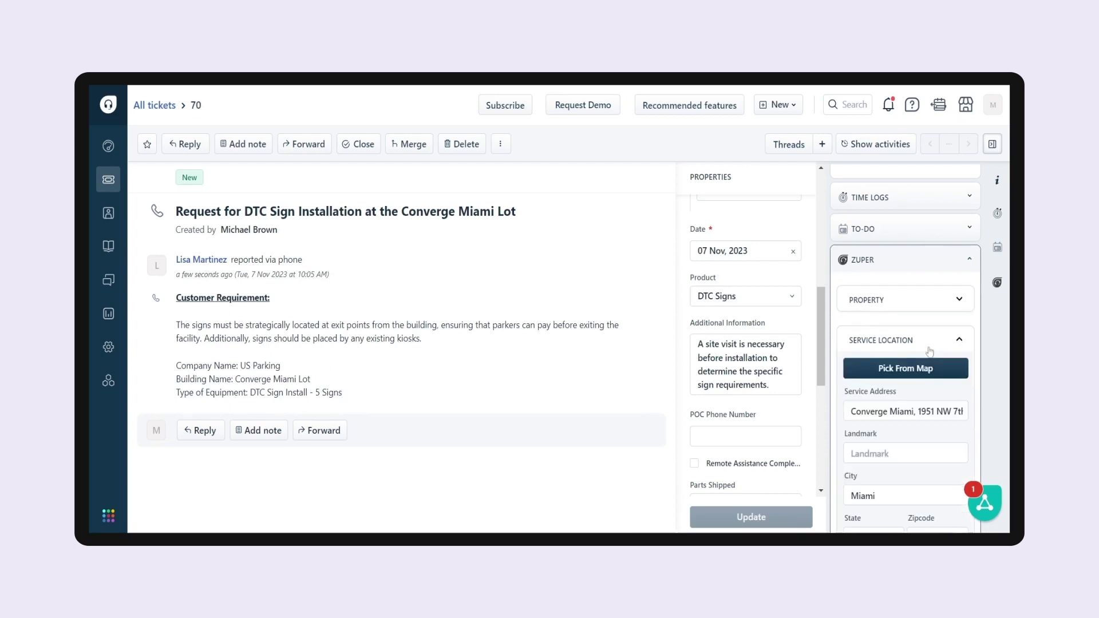
scroll(941, 383, "down", 1)
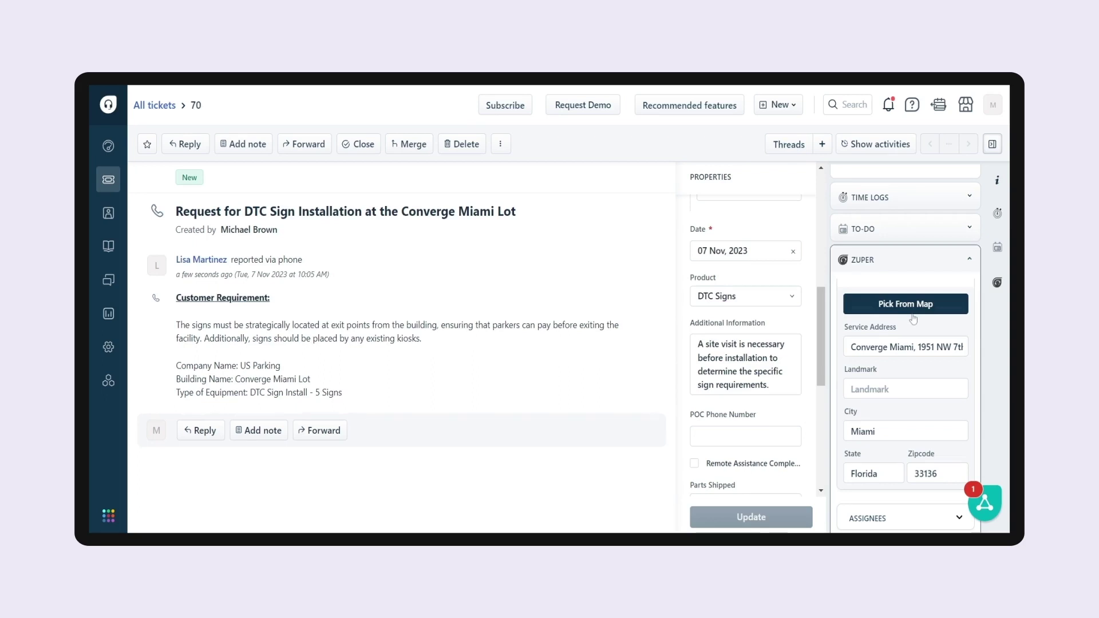
Expand the Asset section and bring up the list of unassociated assets.
scroll(913, 320, "down", 3)
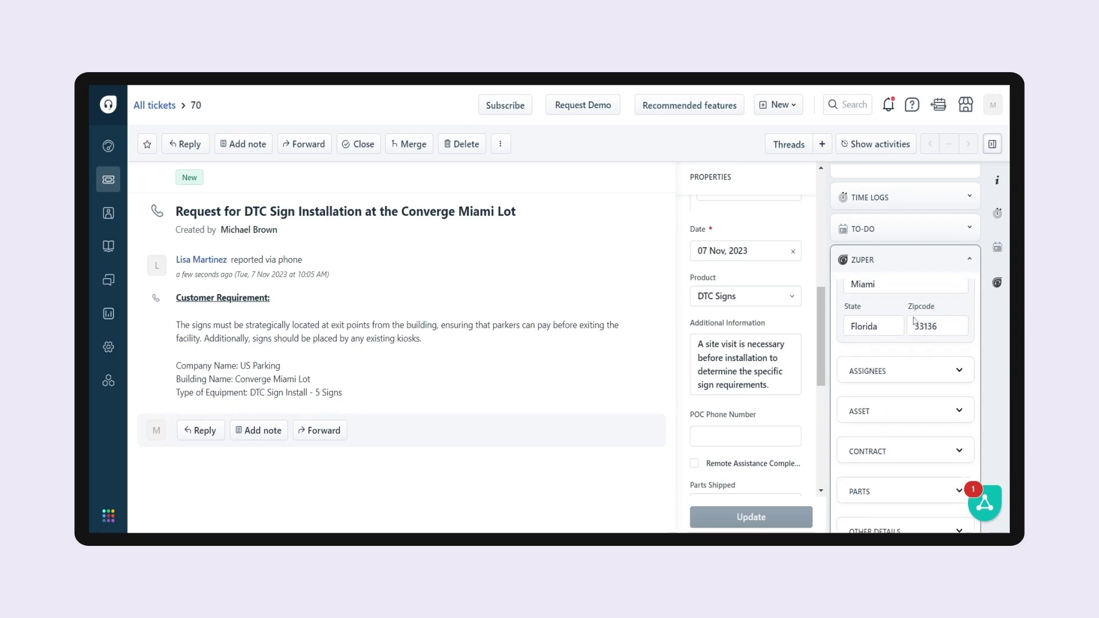
left_click(909, 411)
left_click(903, 442)
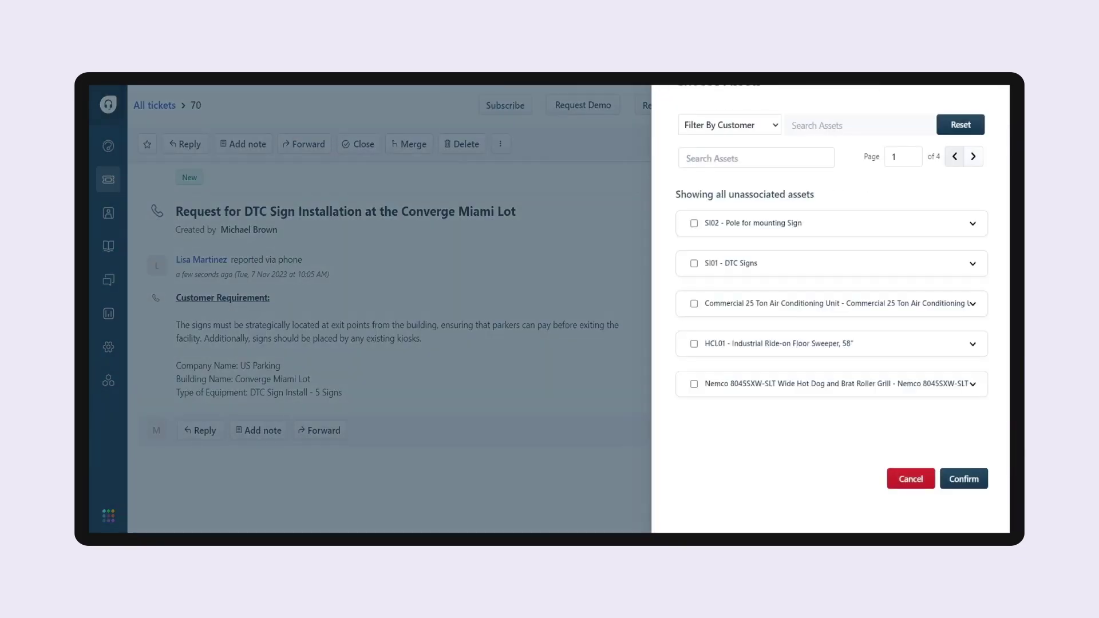
Select the SI01 - DTC Signs and SI02 - Pole for mounting Sign assets.
left_click(853, 225)
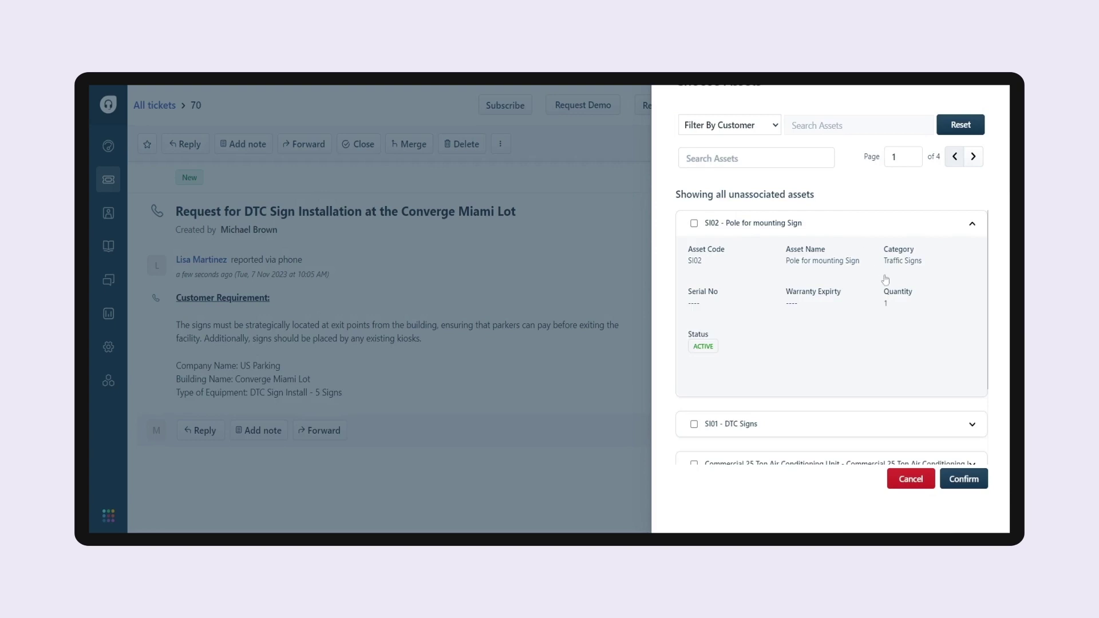
scroll(885, 280, "down", 1)
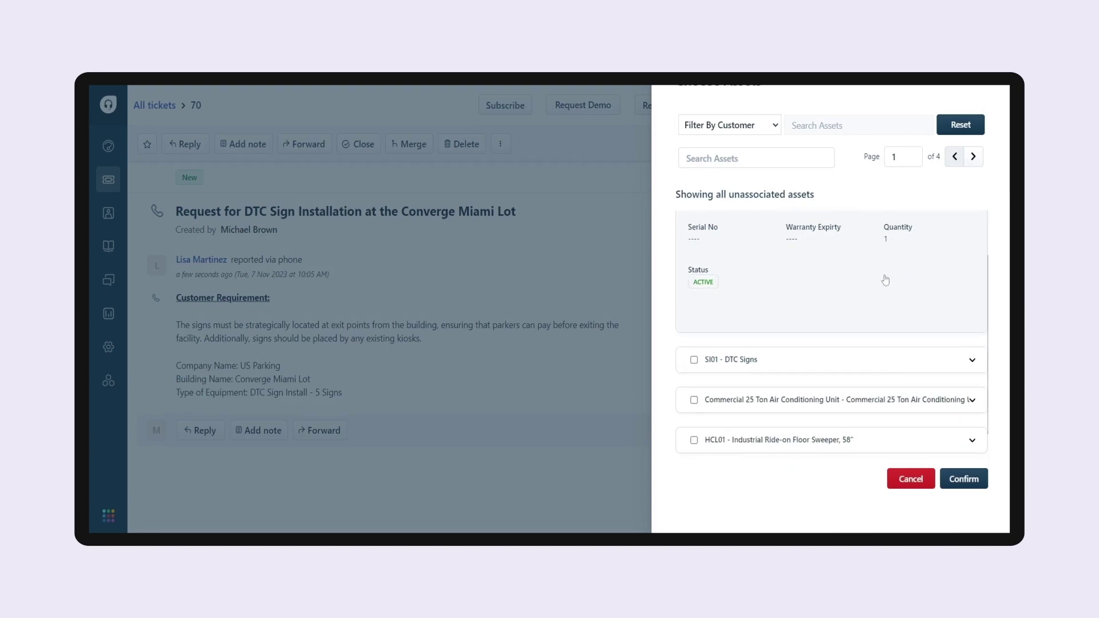
left_click(871, 360)
scroll(870, 359, "down", 1)
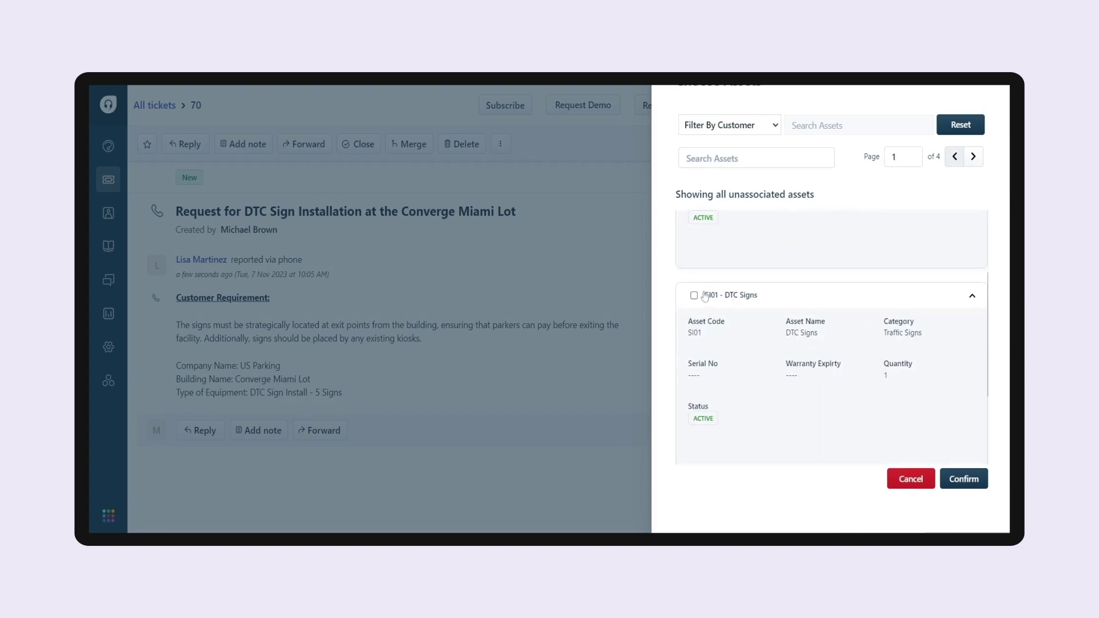
left_click(694, 294)
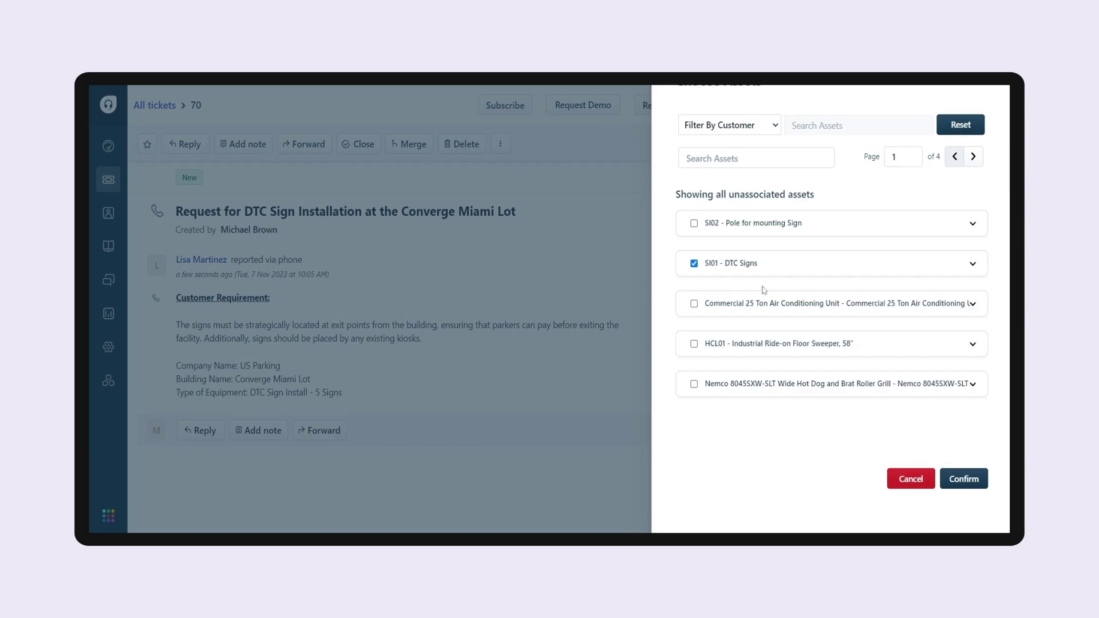
left_click(694, 223)
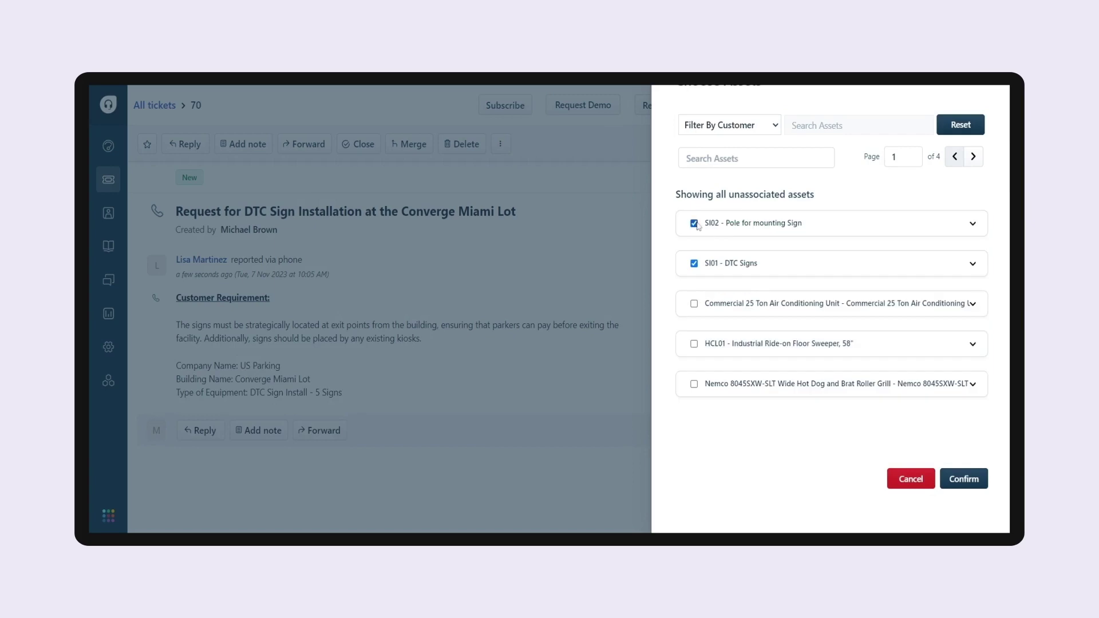
Confirm the two assets and create the Zuper job with status New Request.
left_click(965, 479)
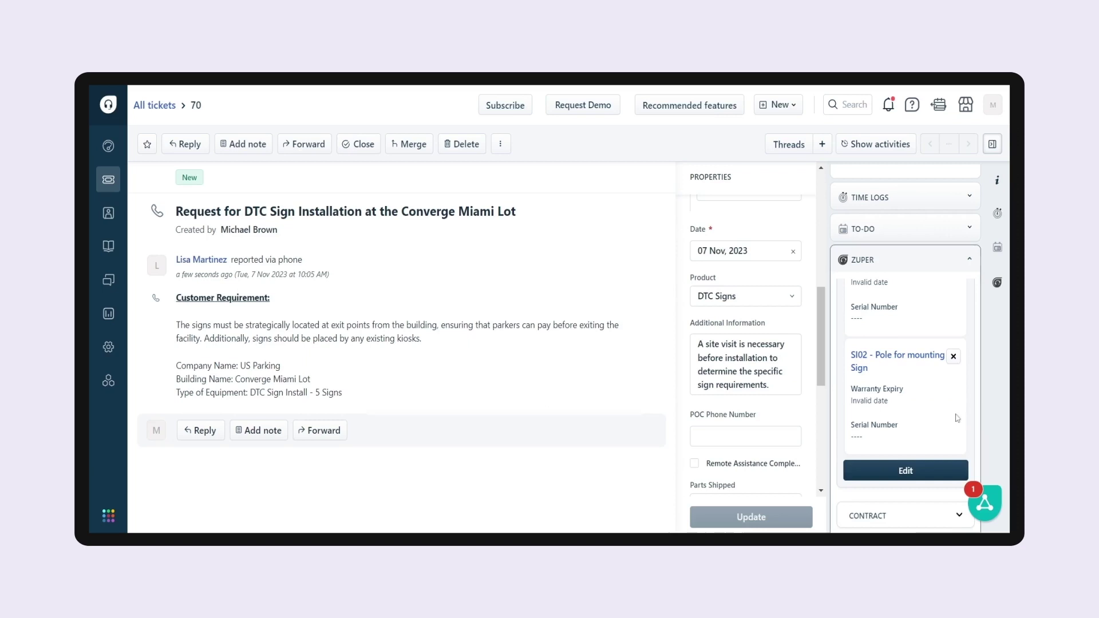
scroll(966, 391, "down", 3)
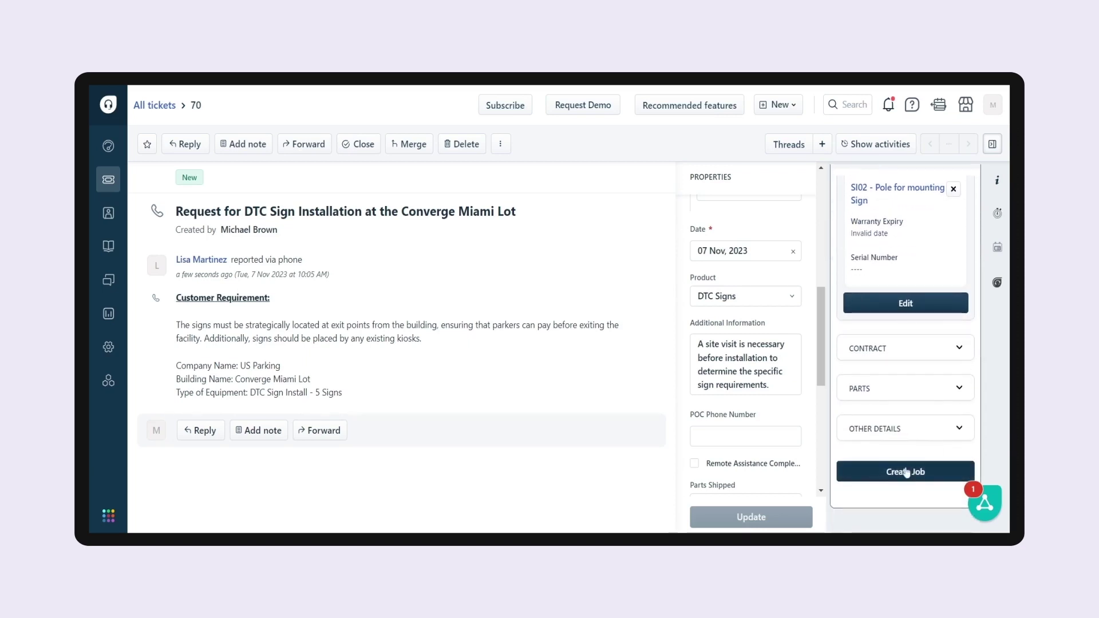
left_click(906, 473)
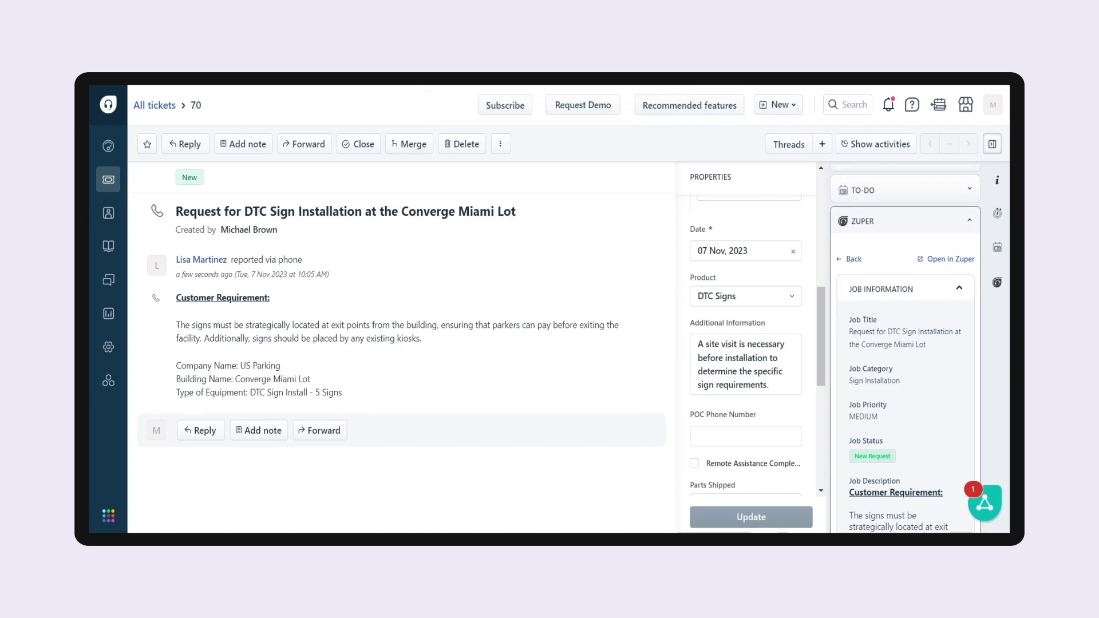
Open the job in Zuper, check the map and SI01 - DTC Signs asset, then Other Details.
left_click(950, 259)
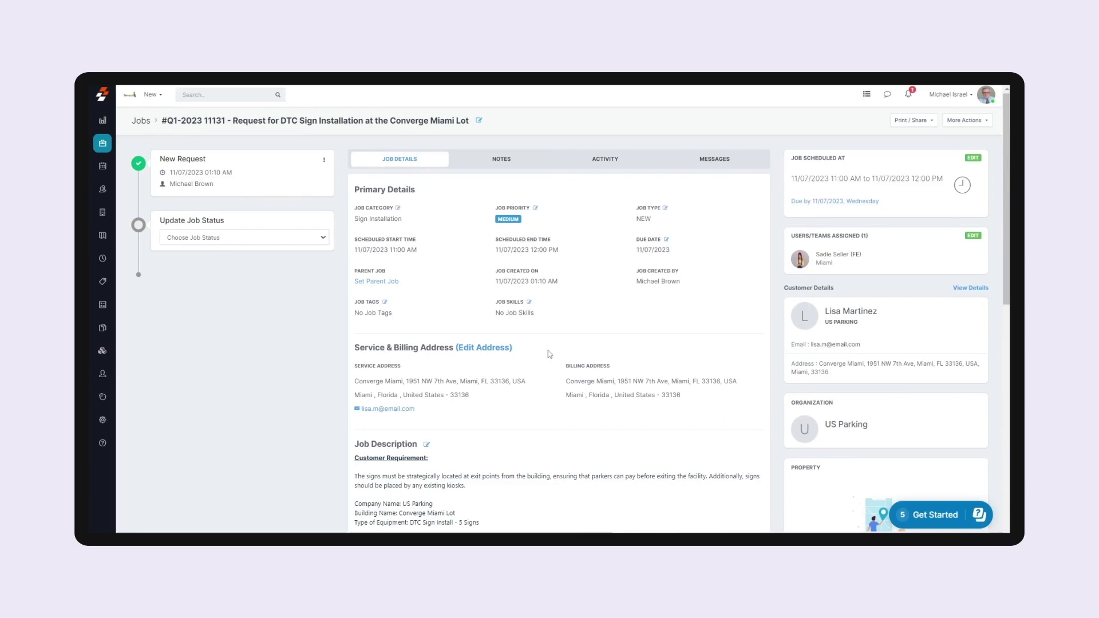
scroll(549, 354, "down", 1)
scroll(550, 354, "down", 3)
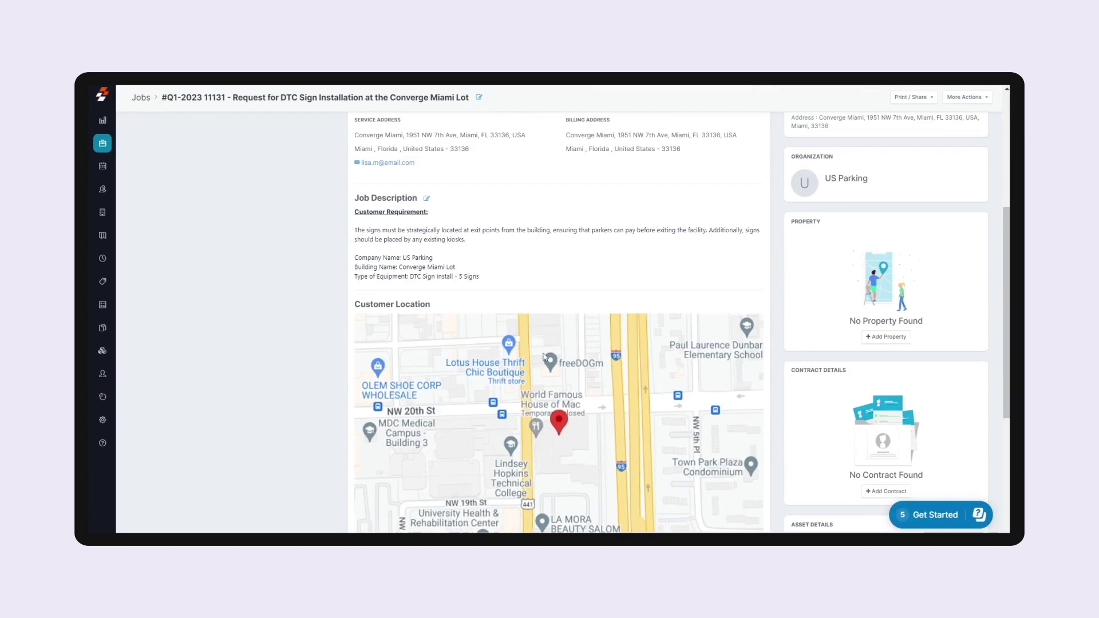
scroll(559, 396, "down", 2)
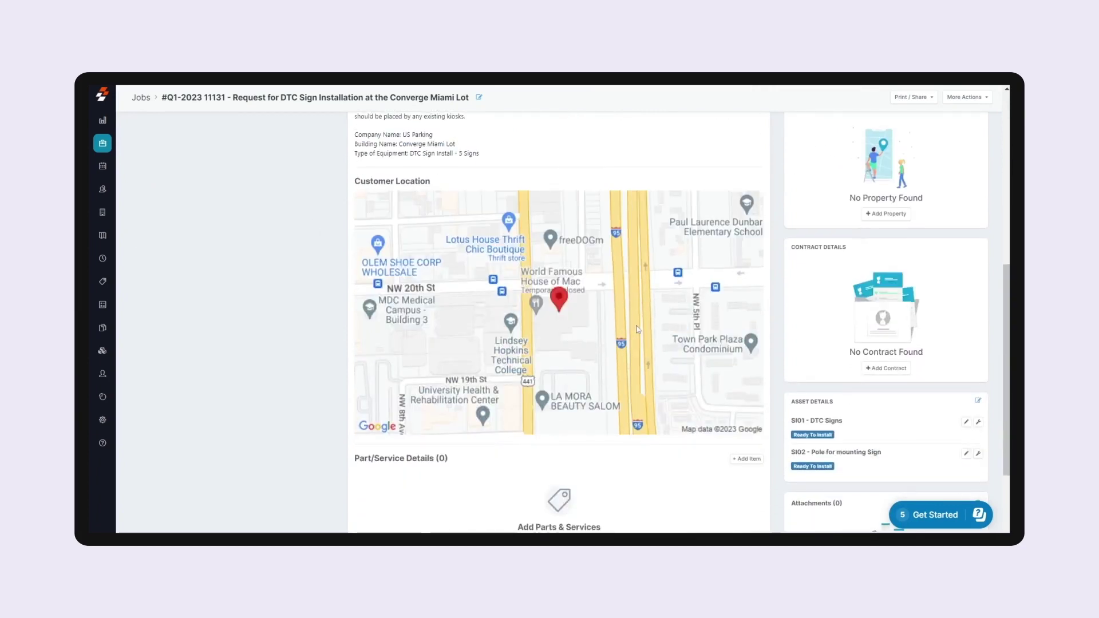
scroll(817, 367, "down", 1)
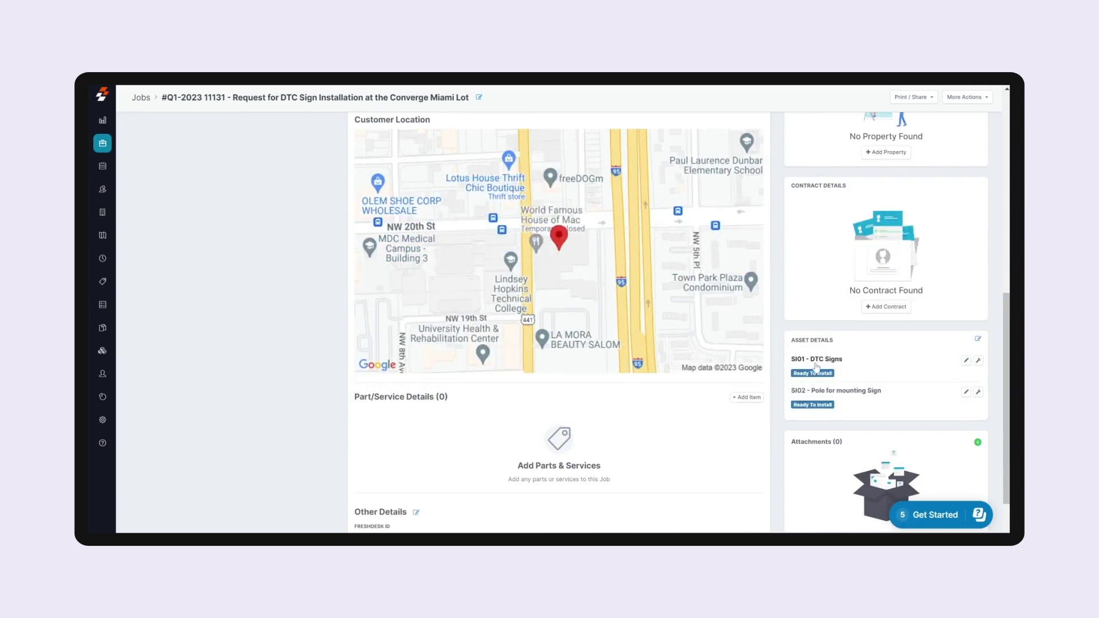
left_click(817, 361)
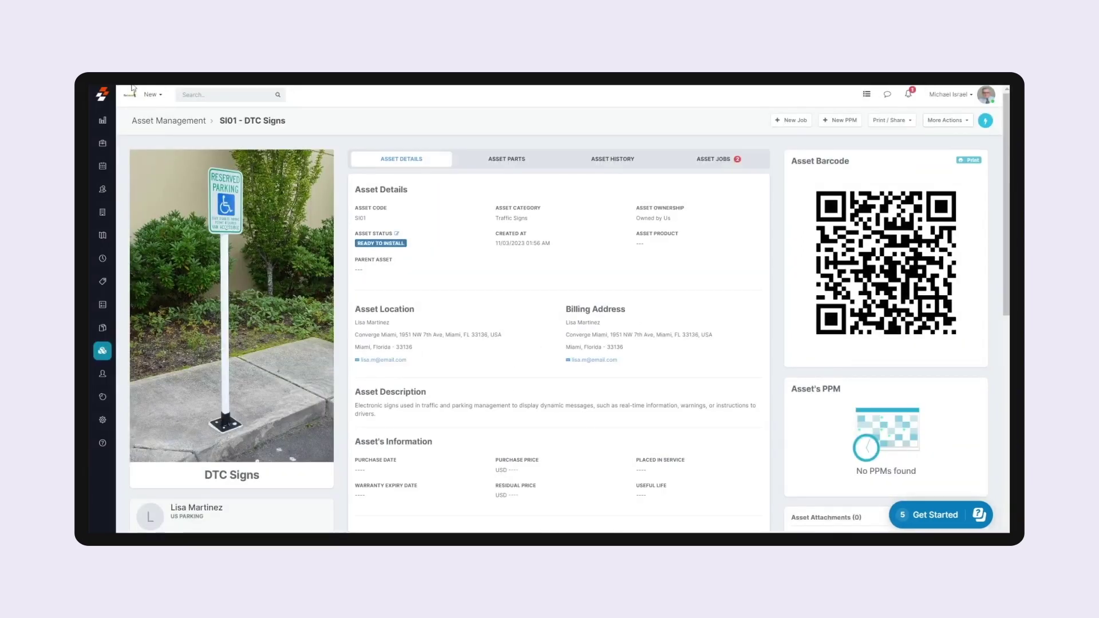
key("alt+Left")
scroll(744, 325, "down", 9)
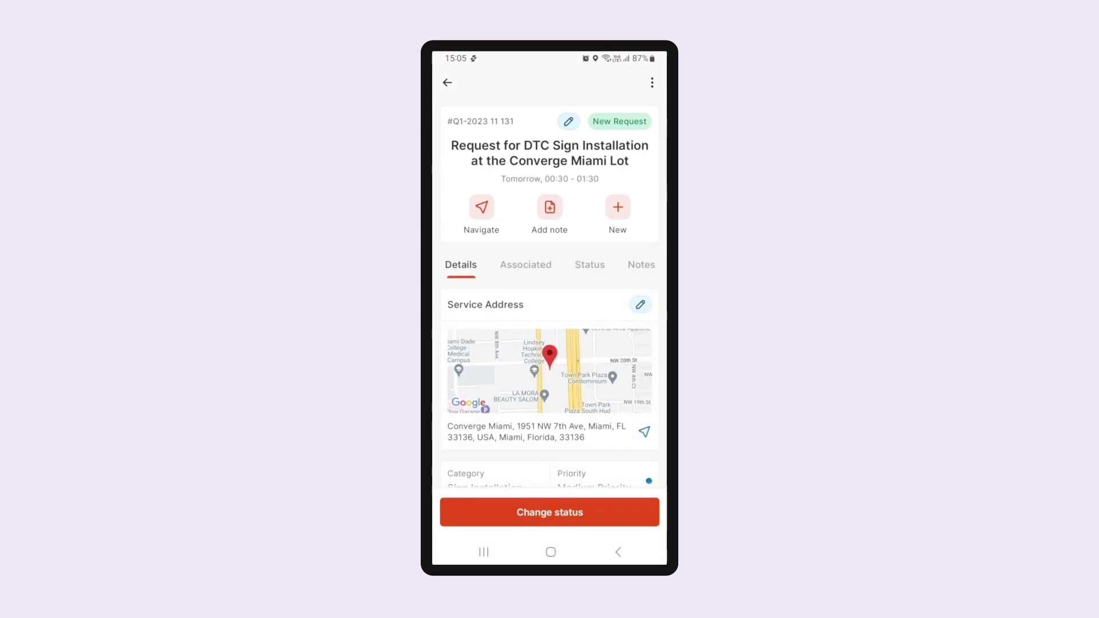
Scroll the mobile job's Details: Sign Installation, Medium Priority, 08/11/2023 schedule, Freshdesk ID 70.
scroll(550, 344, "down", 5)
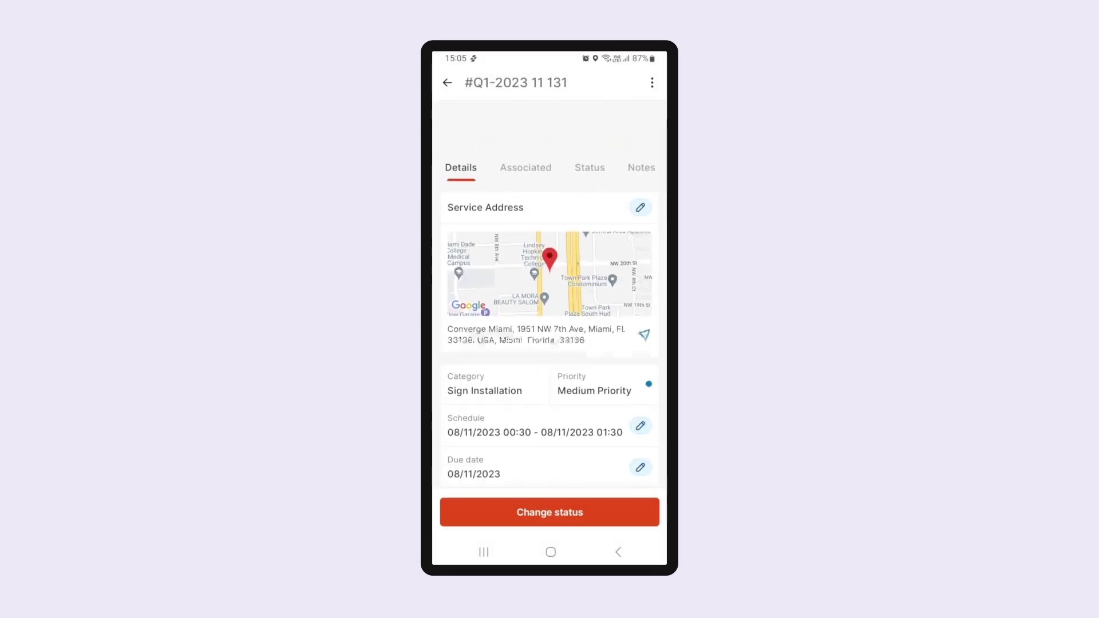
scroll(615, 435, "down", 3)
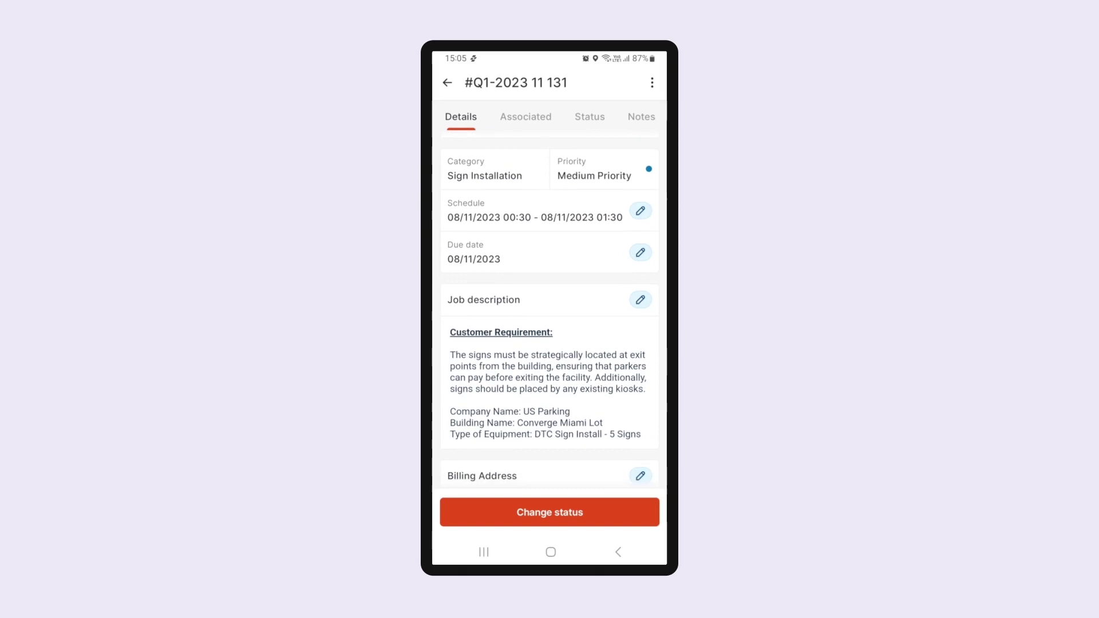
scroll(549, 312, "down", 2)
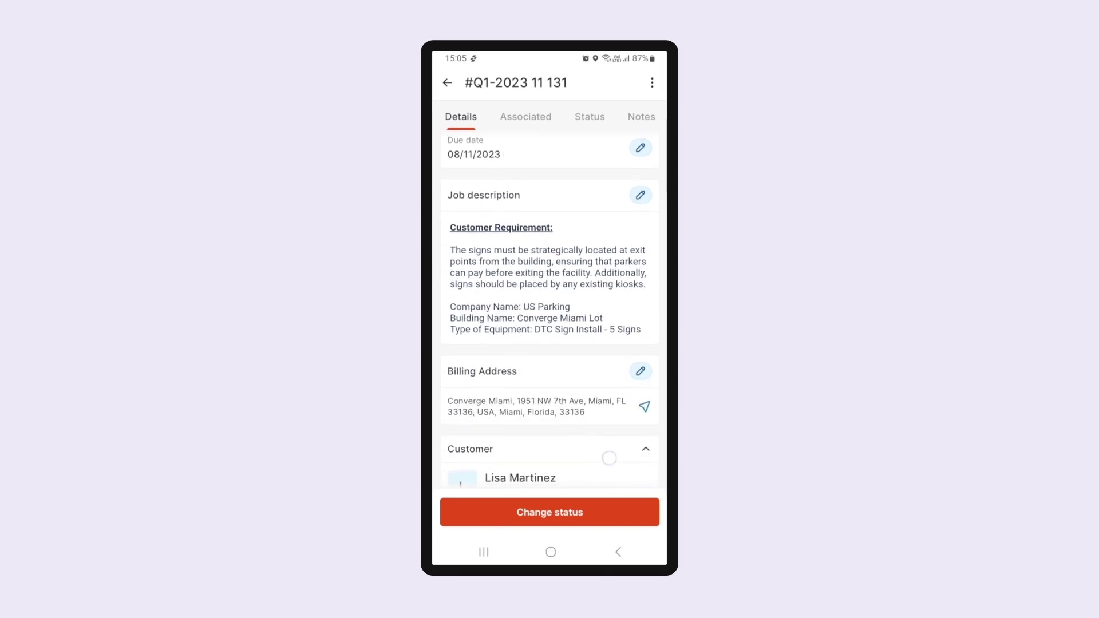
scroll(609, 458, "down", 3)
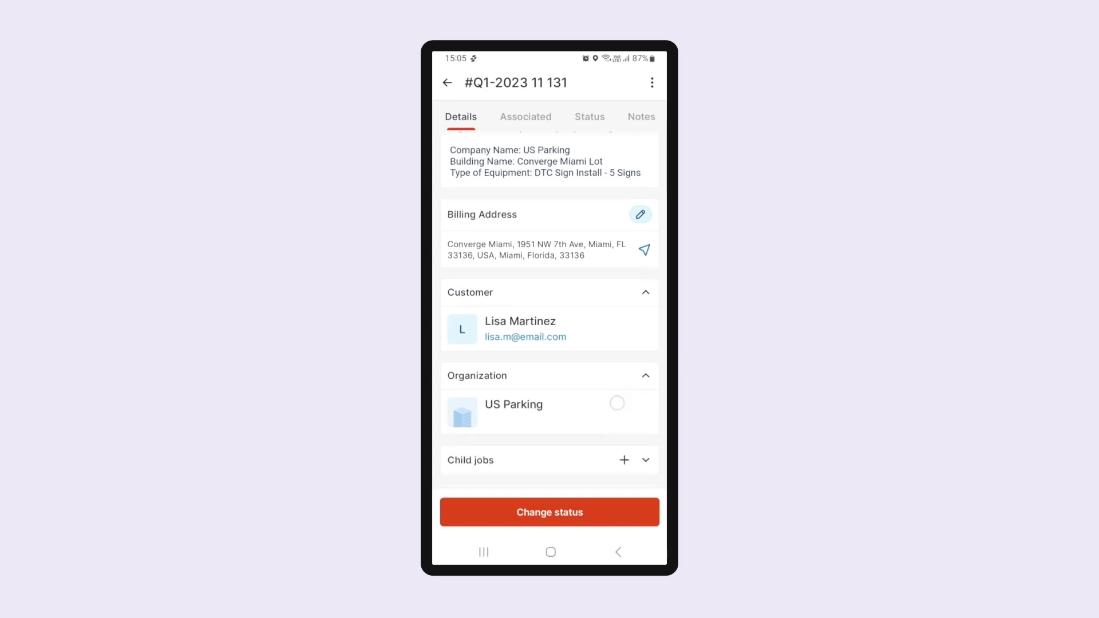
scroll(616, 403, "down", 2)
scroll(549, 313, "down", 2)
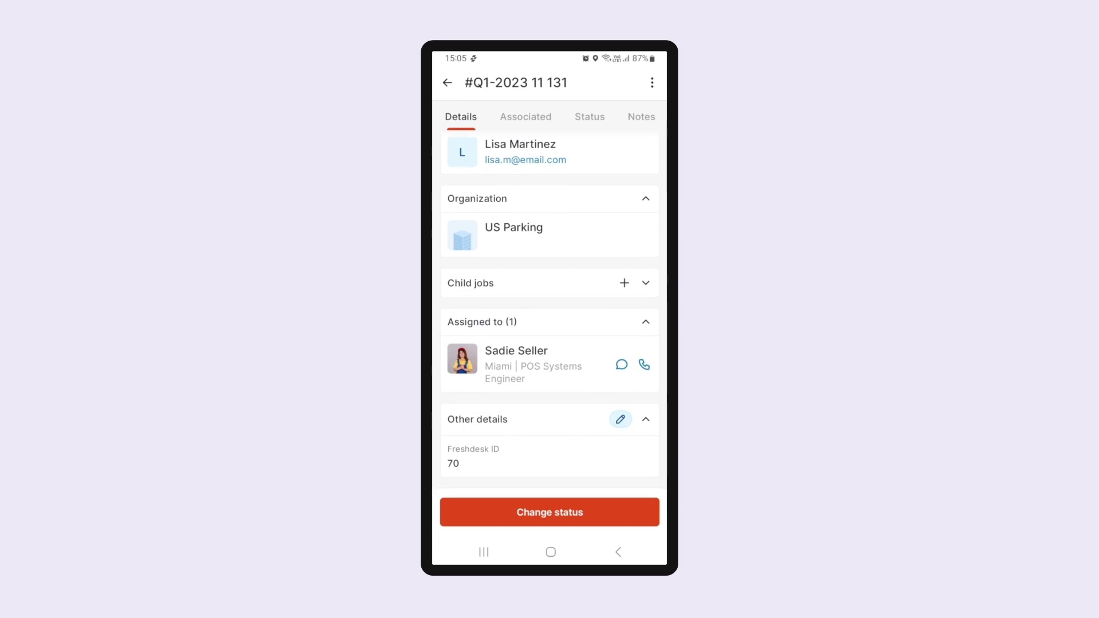
scroll(549, 315, "up", 5)
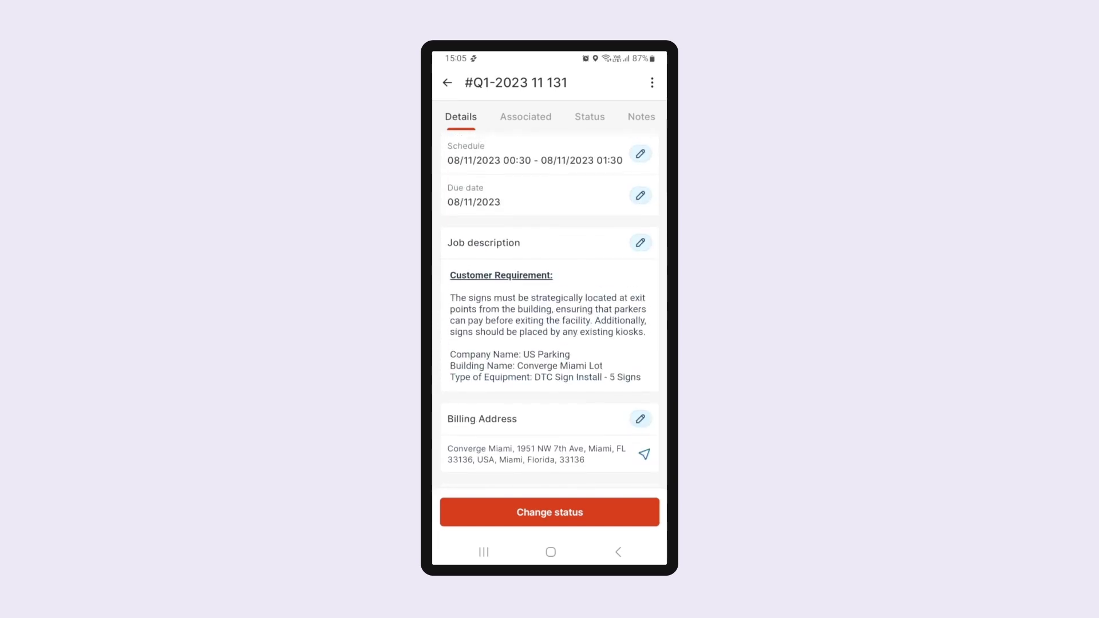
Mark the job On My Way with a 15 mins ETA and remark 'See you soon!', then navigate via Google Maps.
left_click(584, 513)
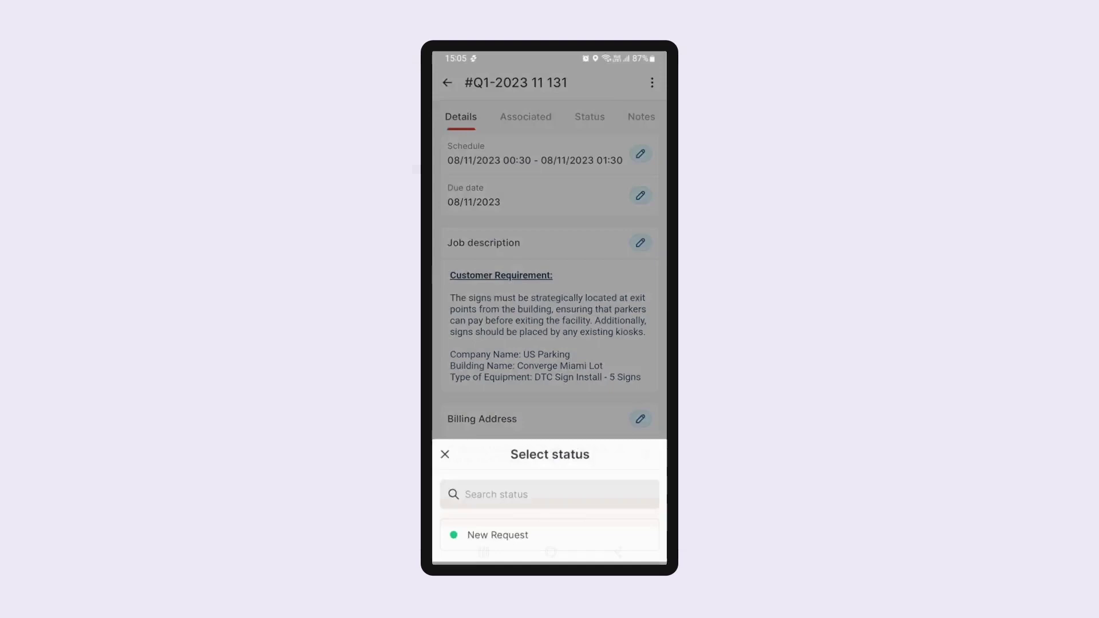
left_click(593, 245)
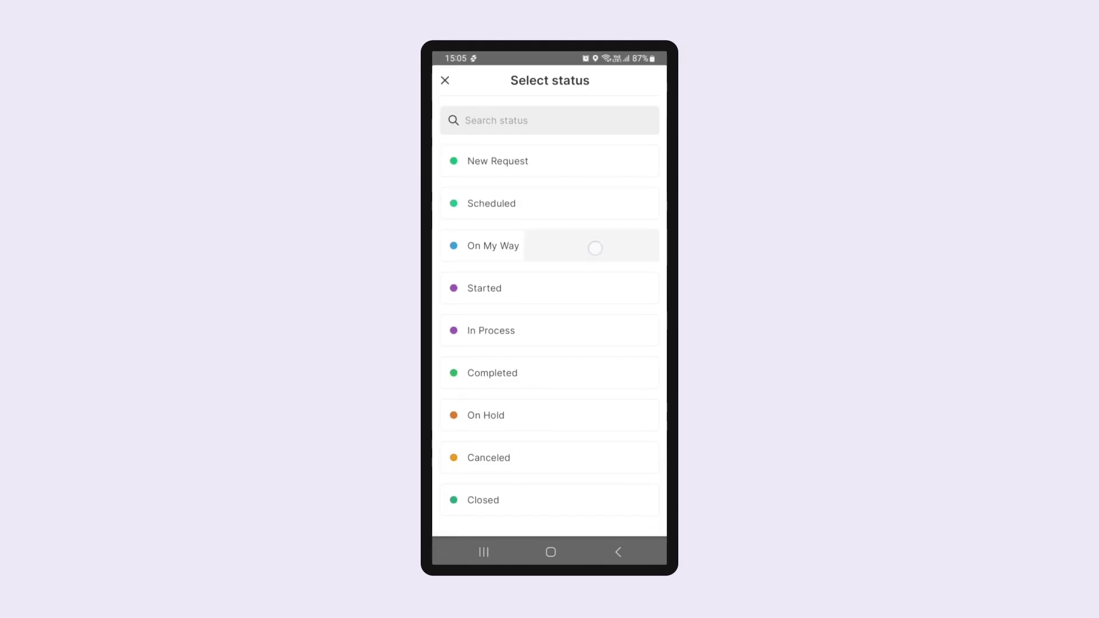
left_click(553, 402)
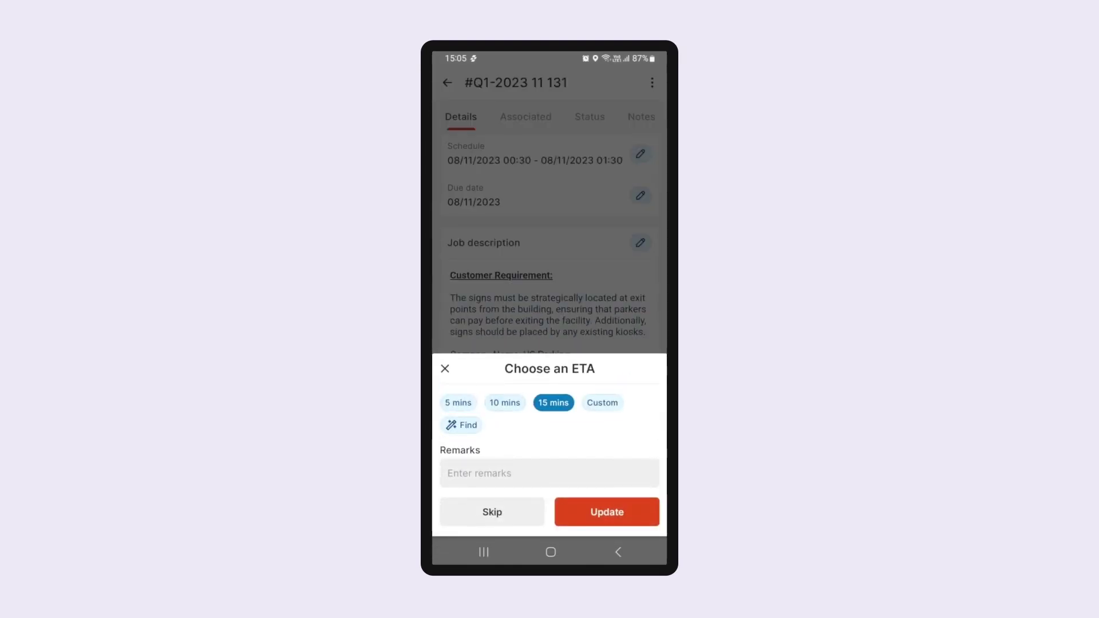
left_click(579, 472)
type("Se")
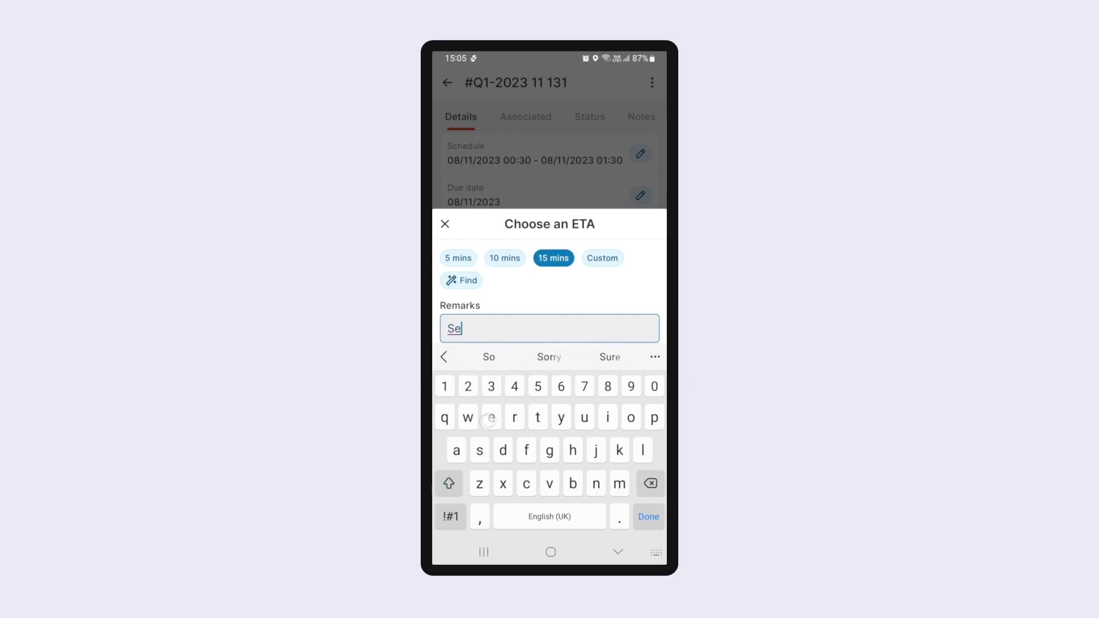
type("e you soon")
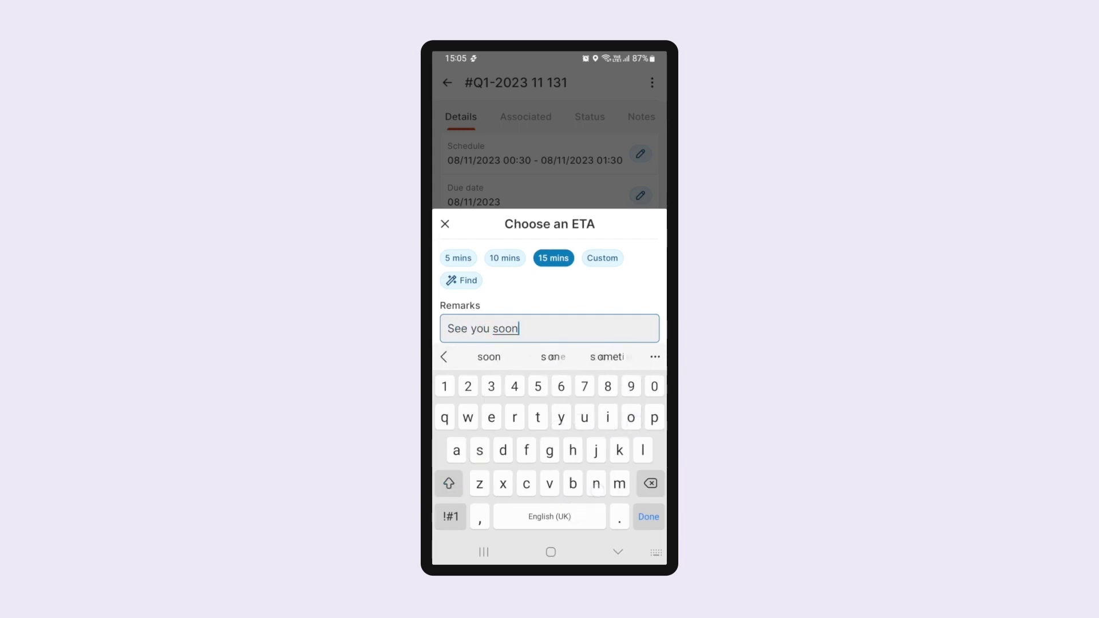
type("!")
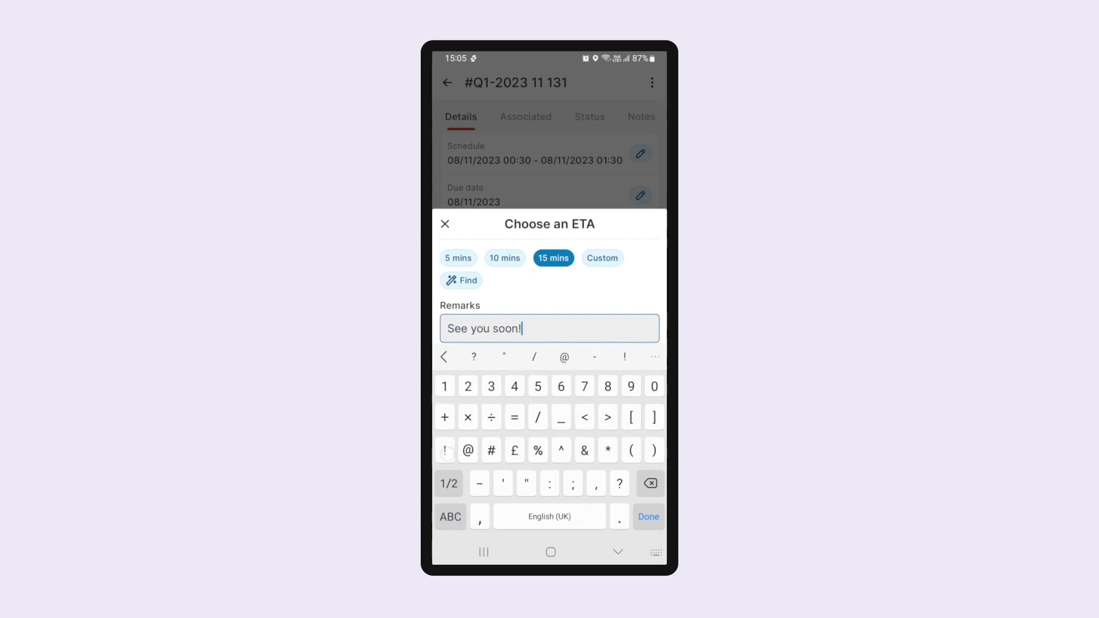
left_click(648, 516)
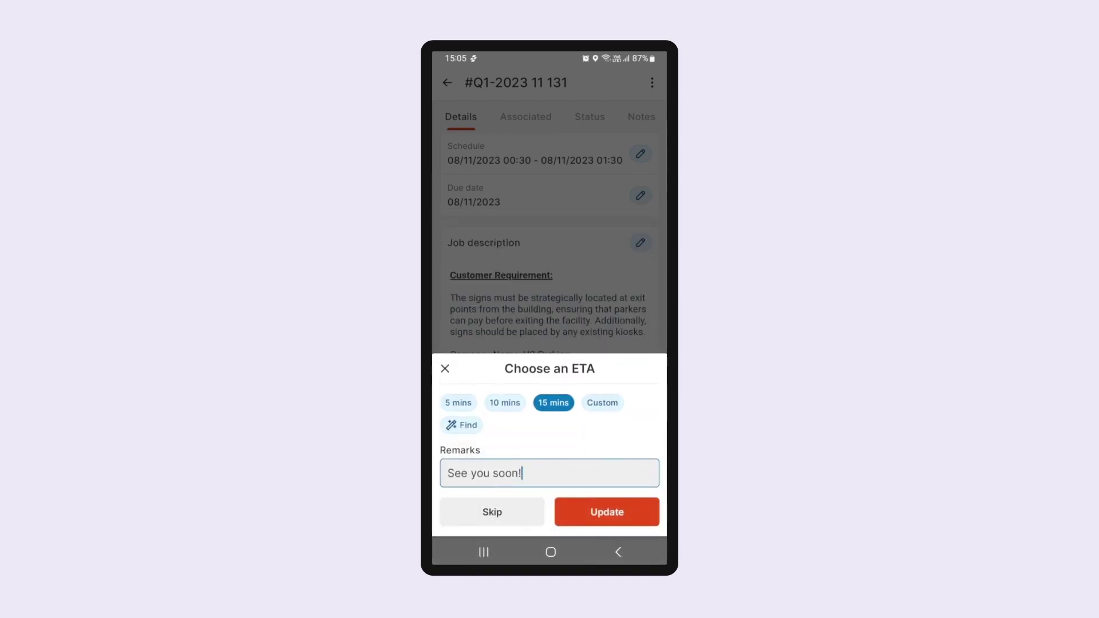
left_click(630, 515)
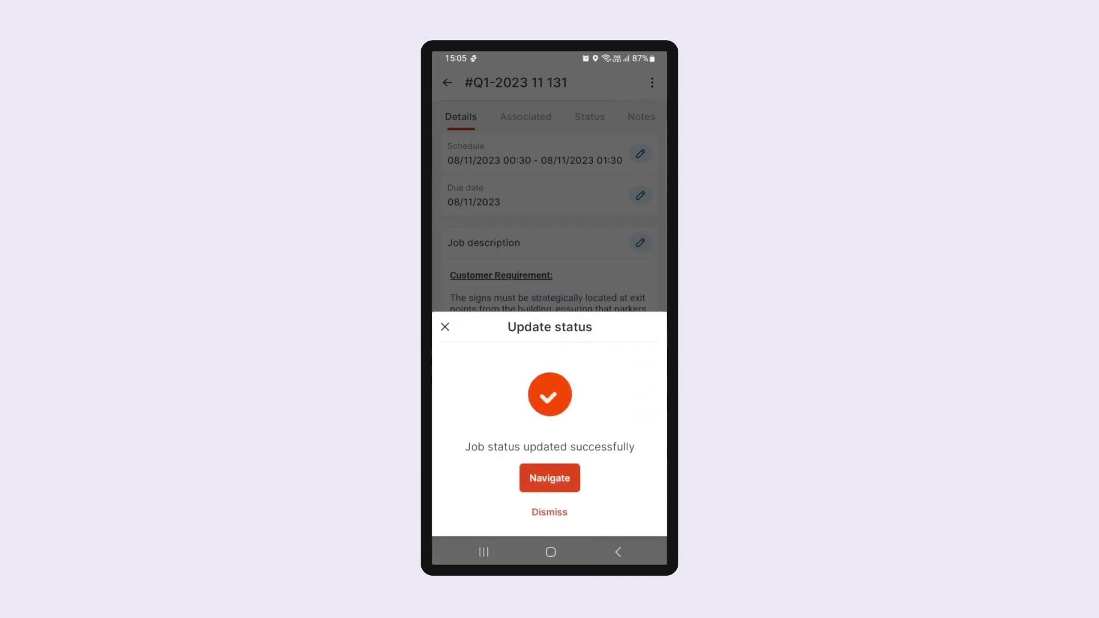
left_click(557, 478)
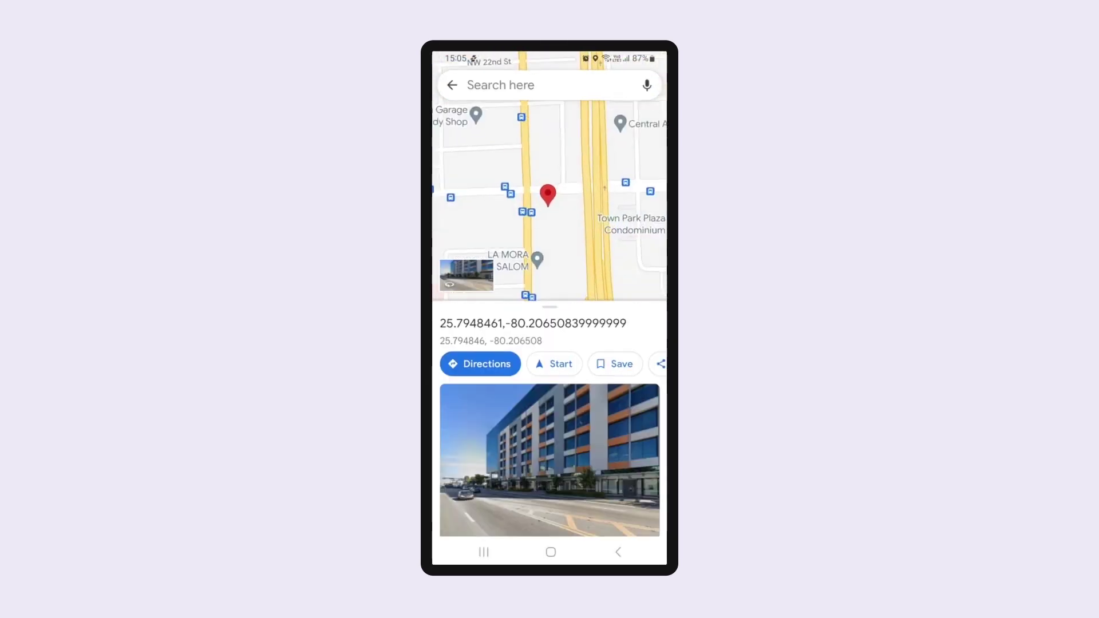
Show the driving route from Your location to the pin's coordinates (about 6 min, 2.6 mi).
left_click(466, 367)
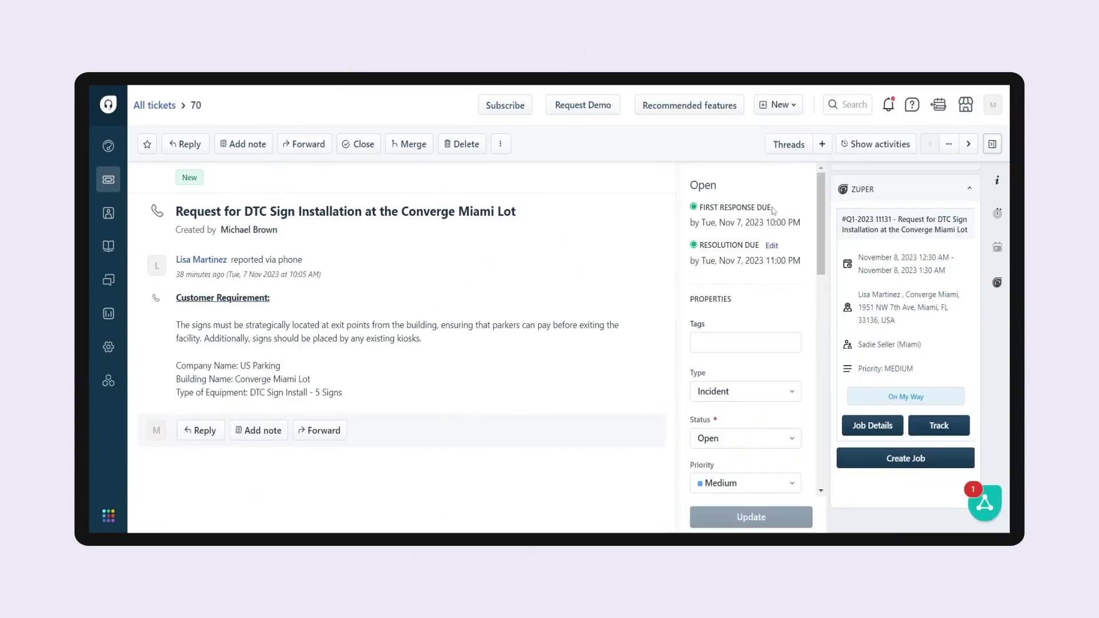
scroll(800, 235, "down", 5)
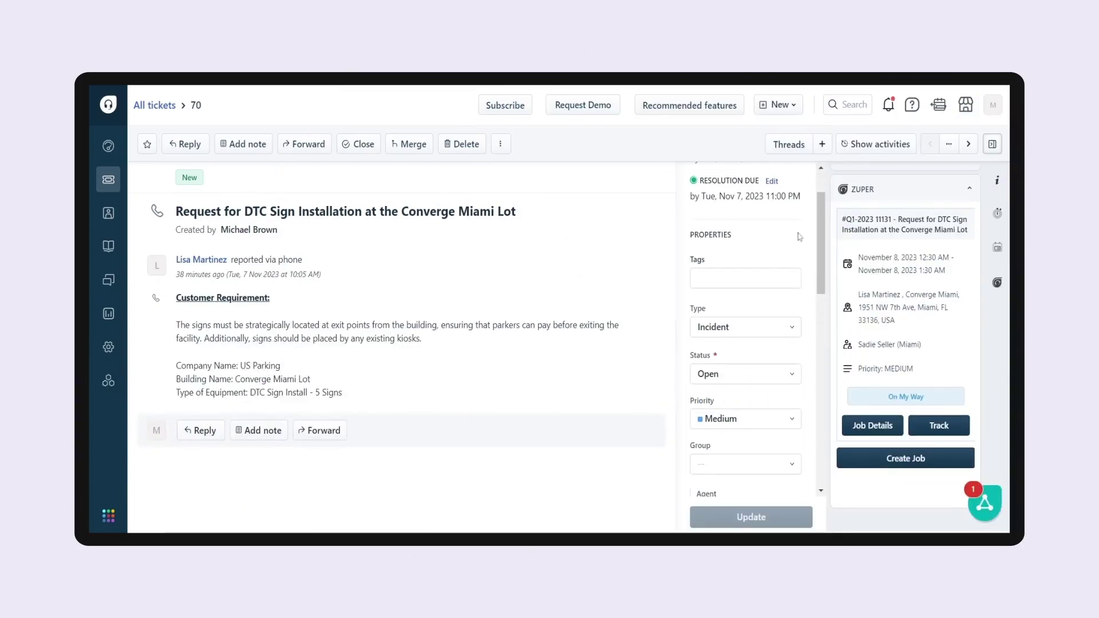
scroll(750, 343, "down", 5)
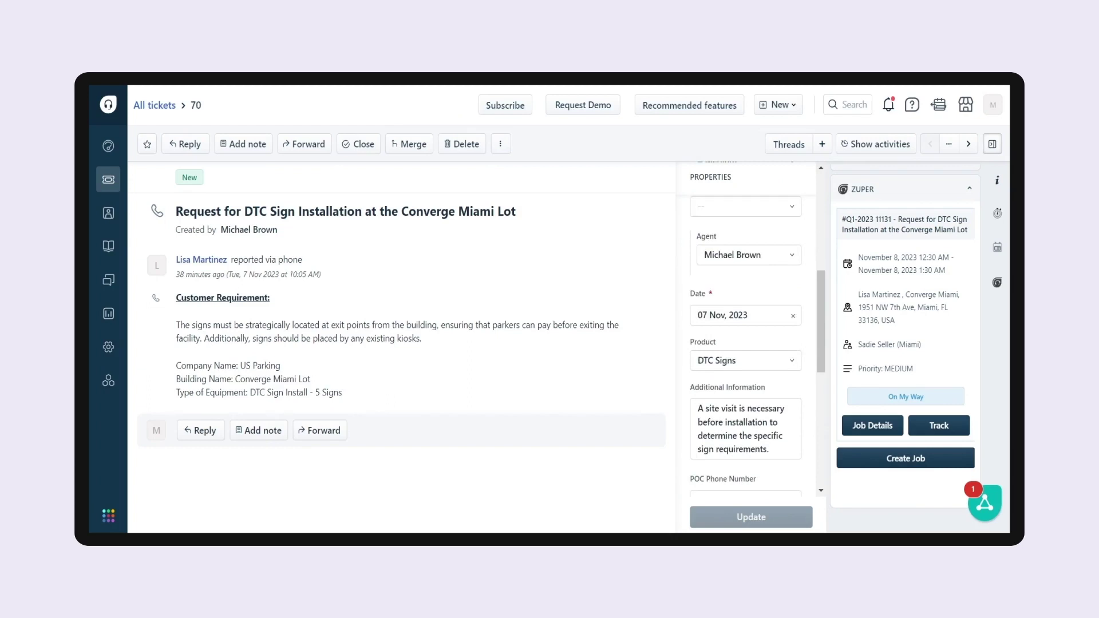
scroll(745, 343, "down", 1)
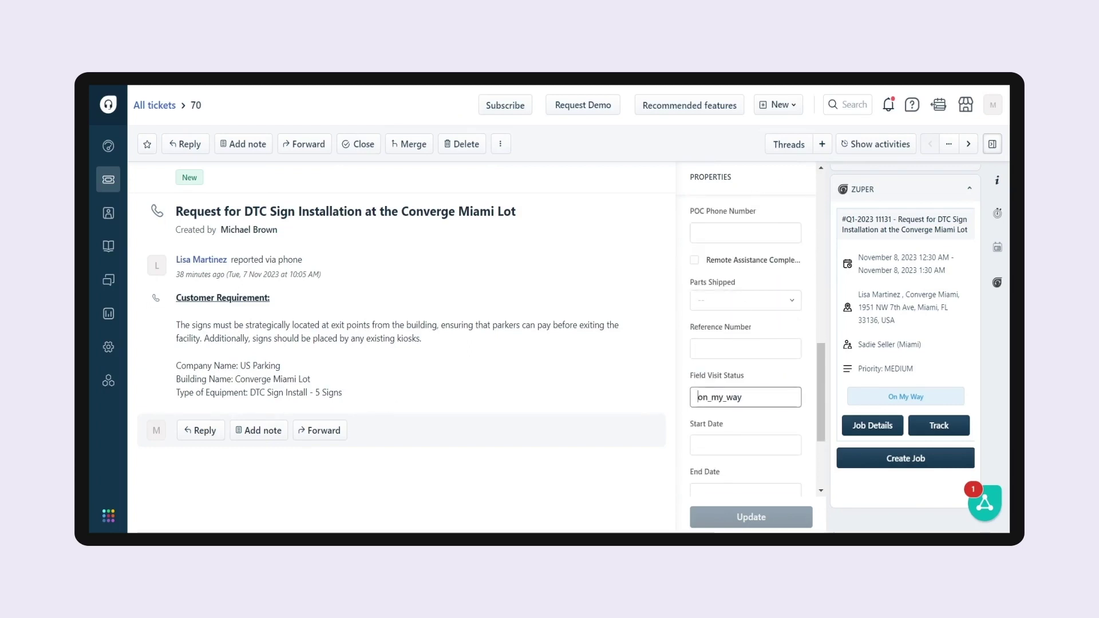
left_click(698, 397)
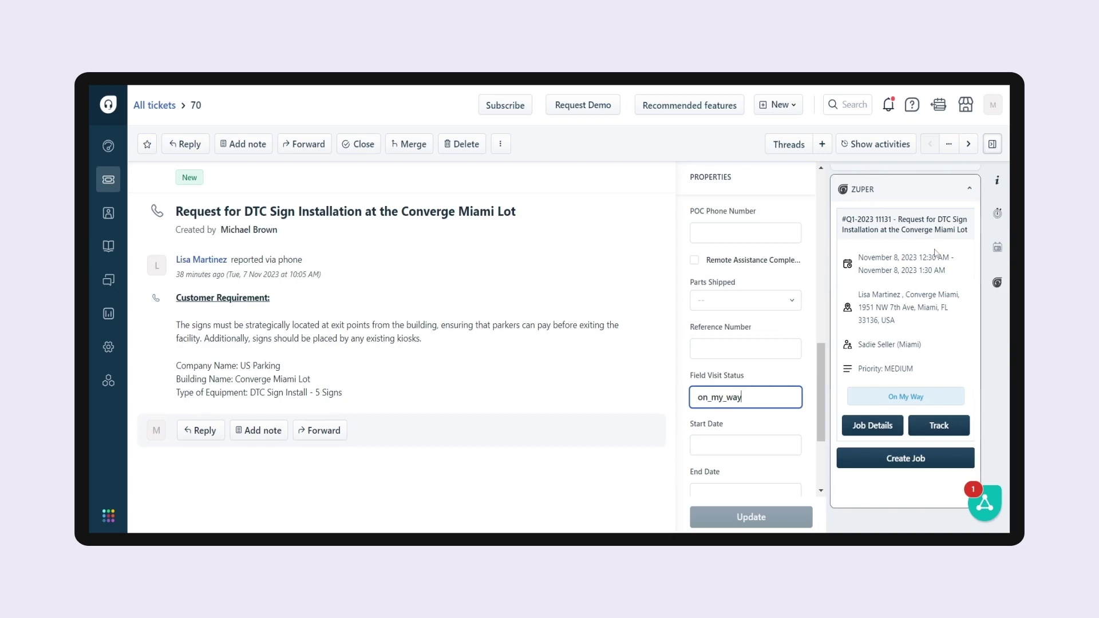
left_click(939, 427)
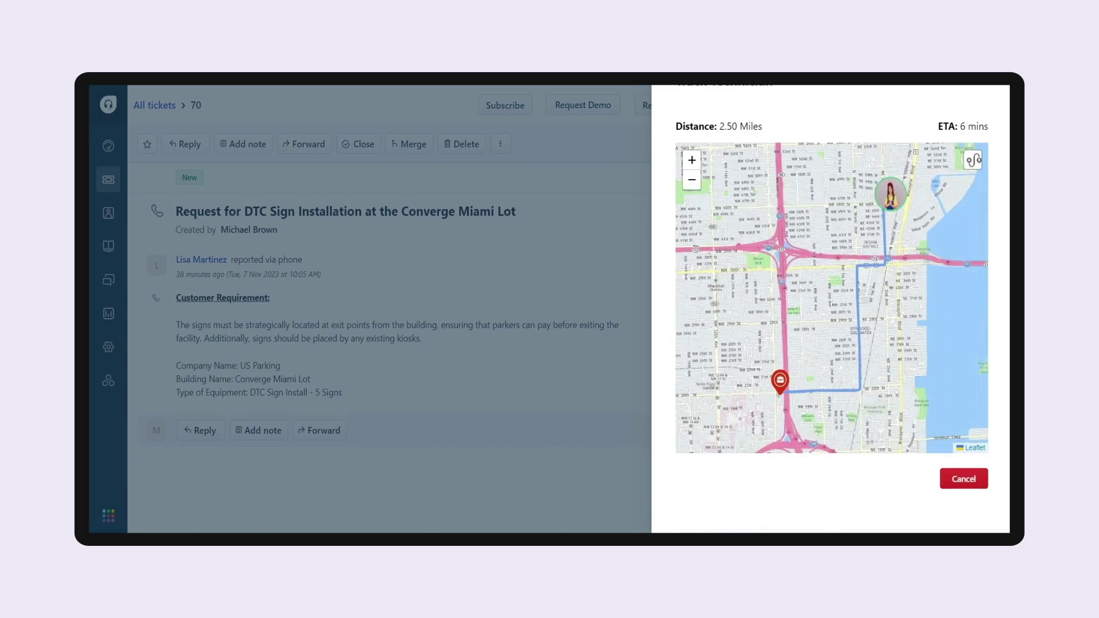
left_click_drag(719, 127, 762, 127)
double_click(963, 126)
left_click_drag(963, 125, 989, 127)
left_click(961, 480)
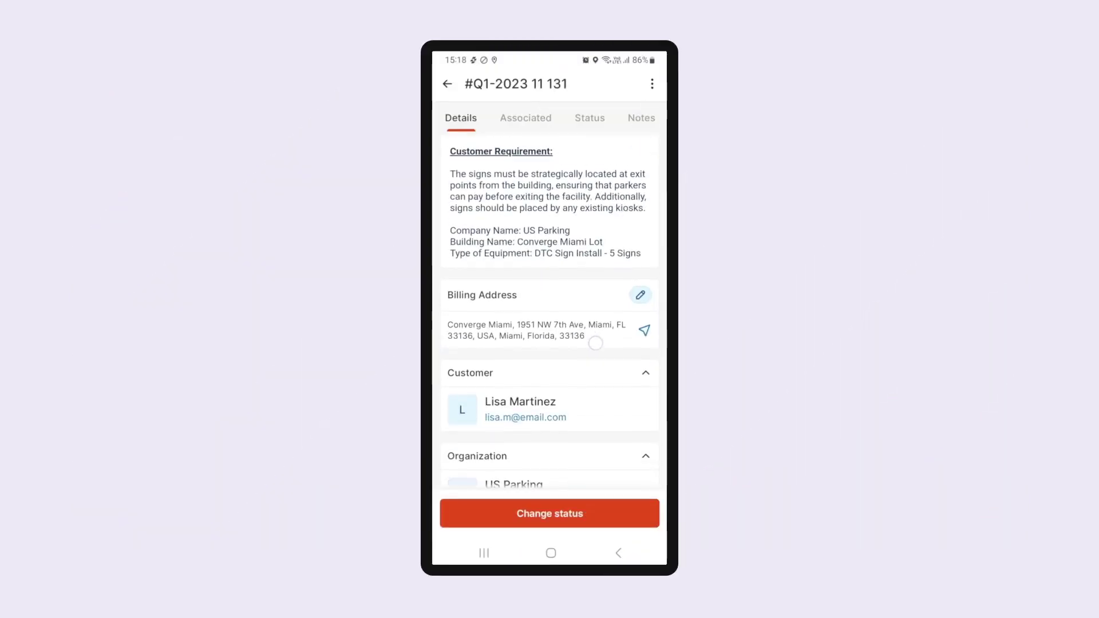
Choose Started from the Select status list for the sign installation job.
left_click(549, 513)
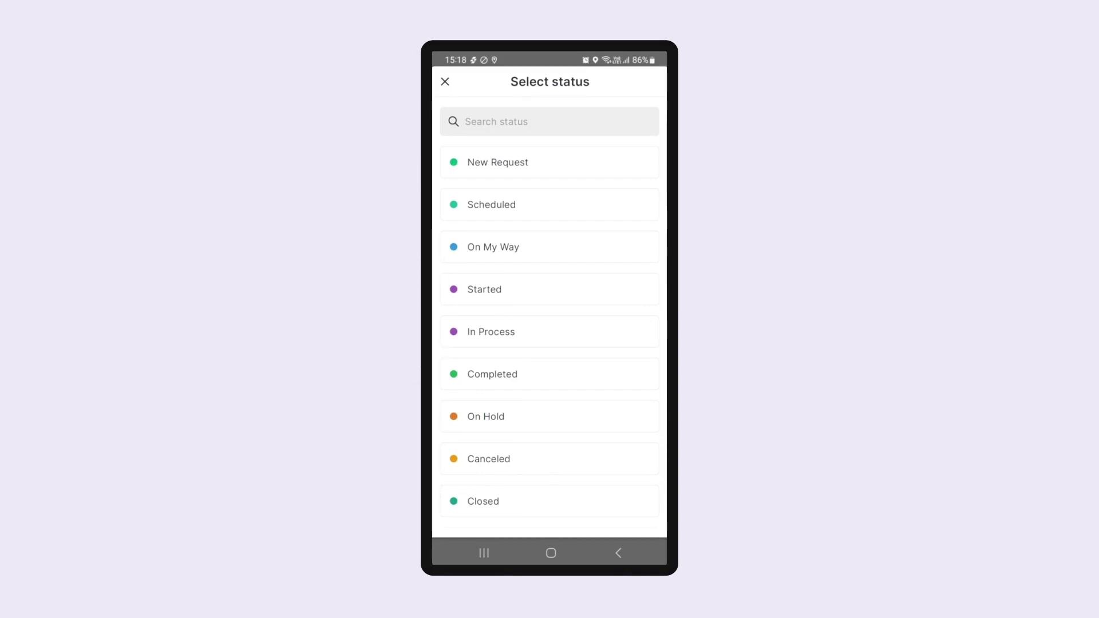
left_click(598, 288)
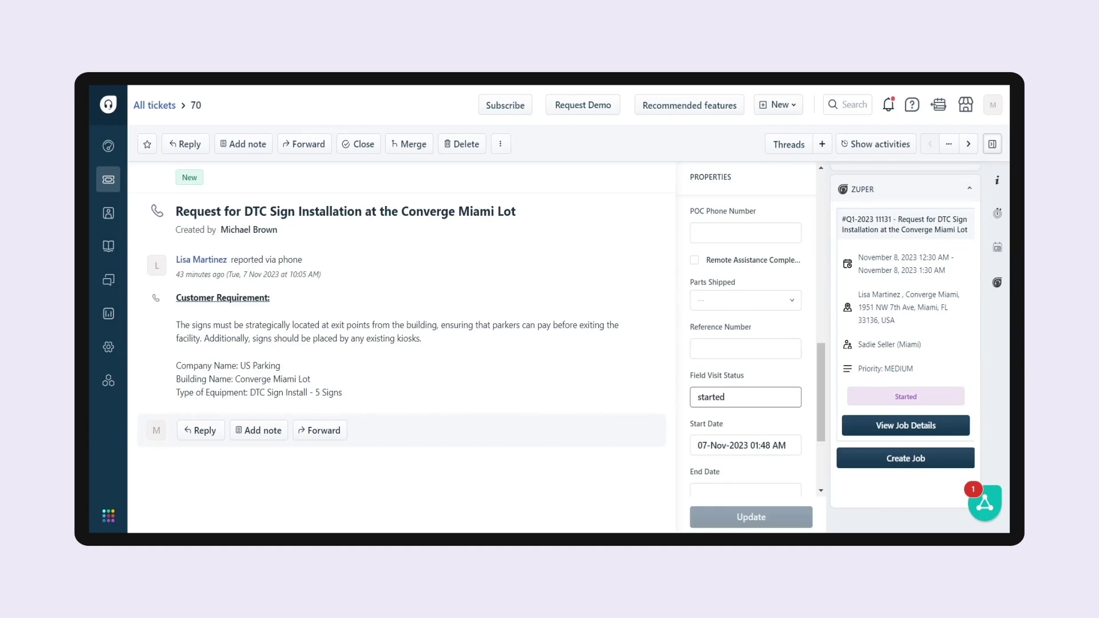
Confirm ticket 70's Field Visit Status value now reads 'started'.
double_click(738, 399)
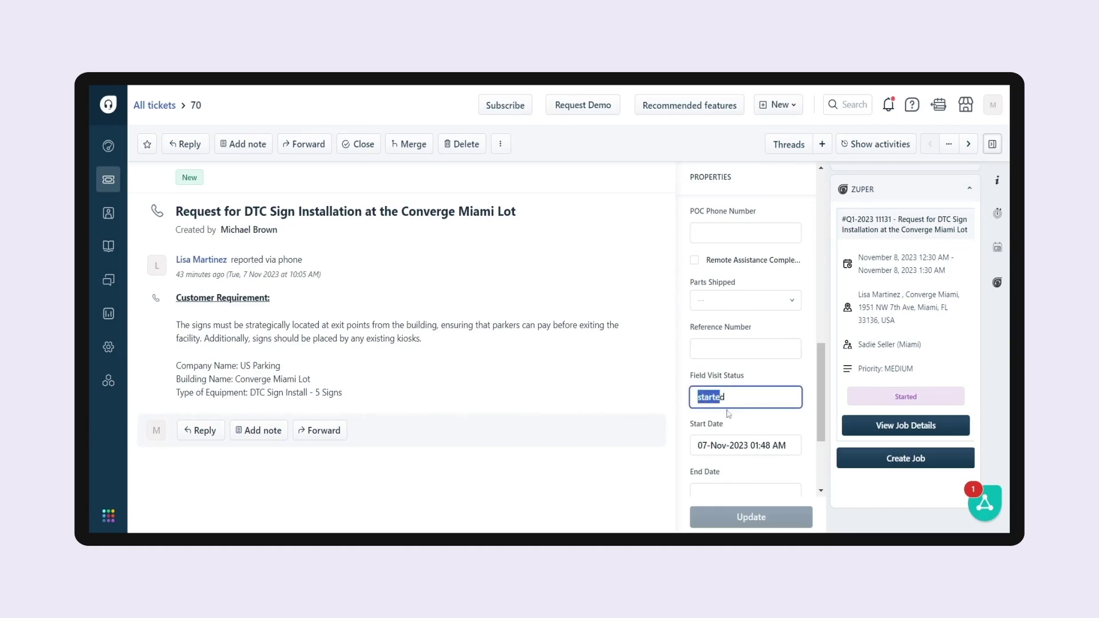
left_click(767, 423)
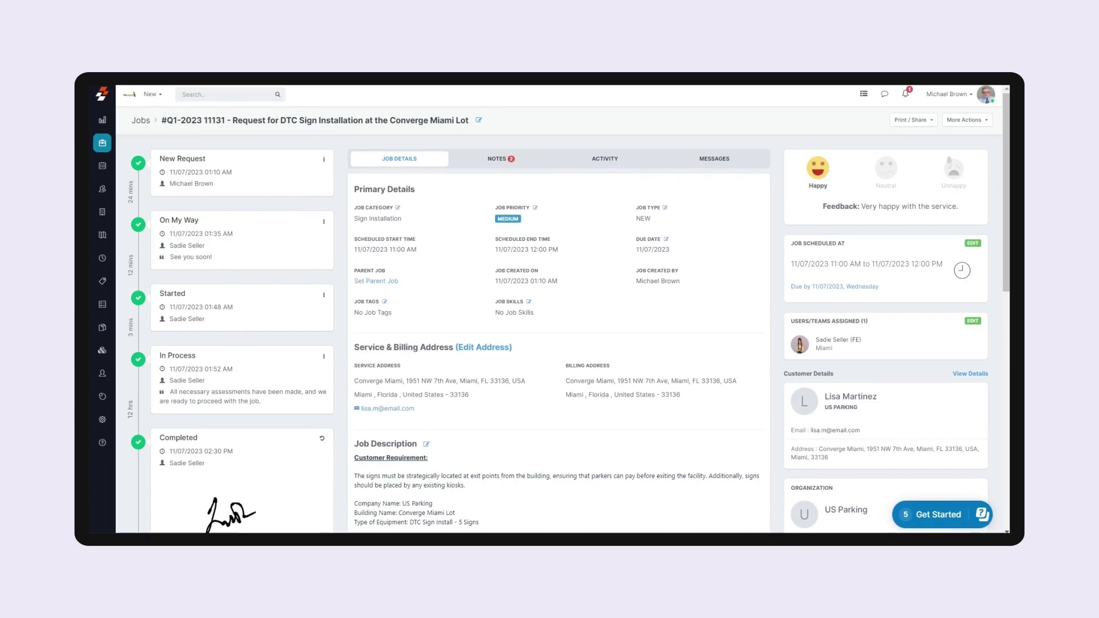
Review the Zuper job page timeline, highlighting the In Process step's note.
scroll(245, 397, "down", 3)
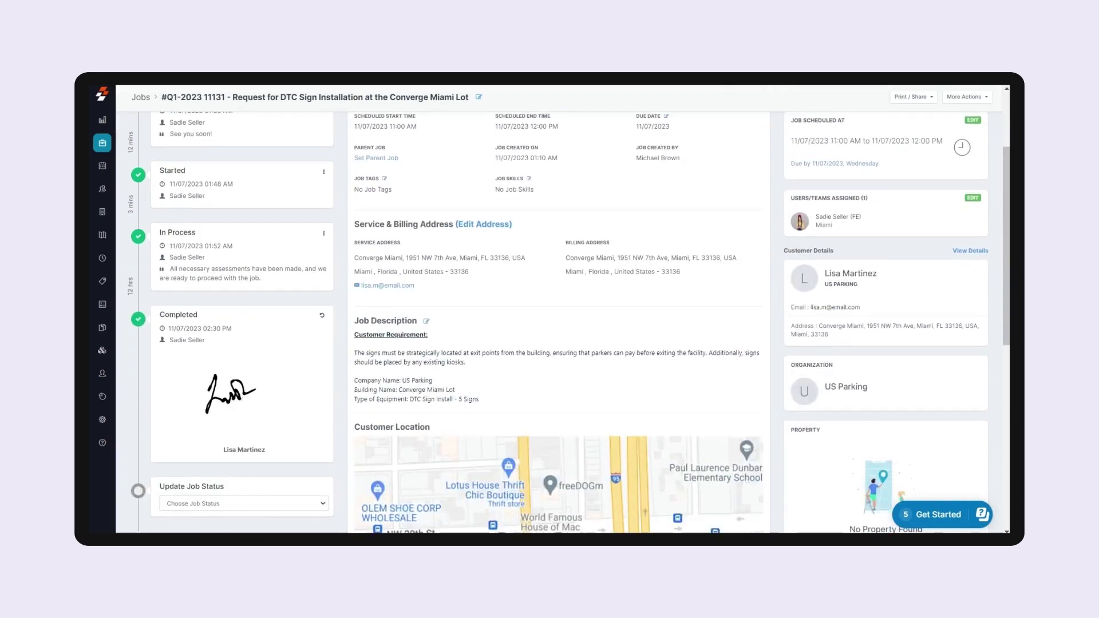
scroll(584, 410, "up", 3)
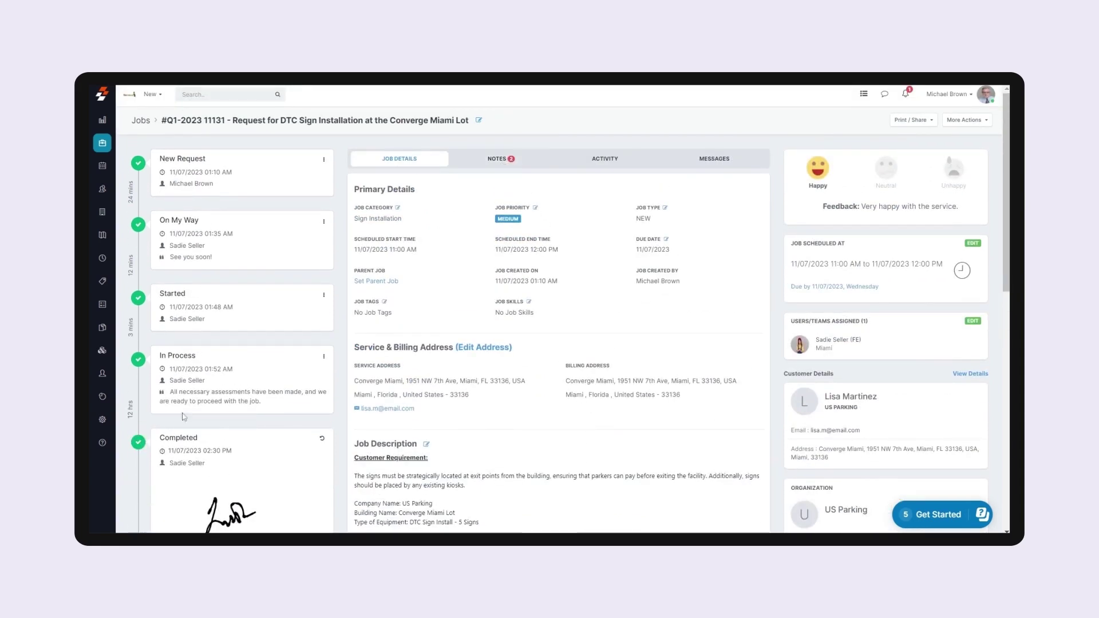
left_click_drag(170, 392, 262, 403)
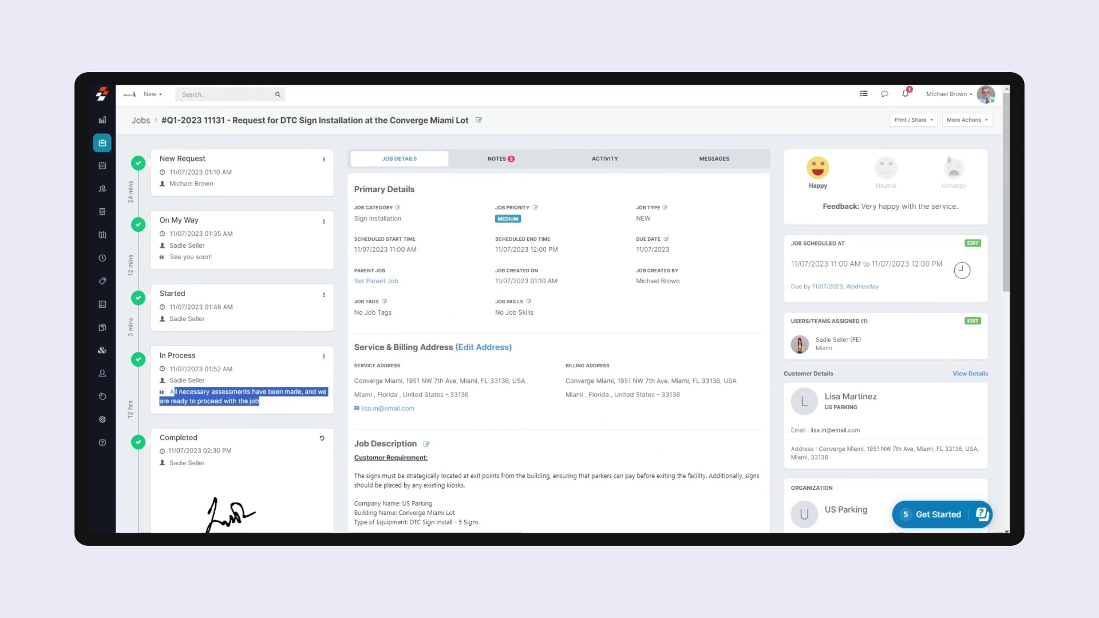
left_click(264, 405)
Show the Notes tab and review the Installed signs note, its two photos and the customer feedback.
left_click(491, 164)
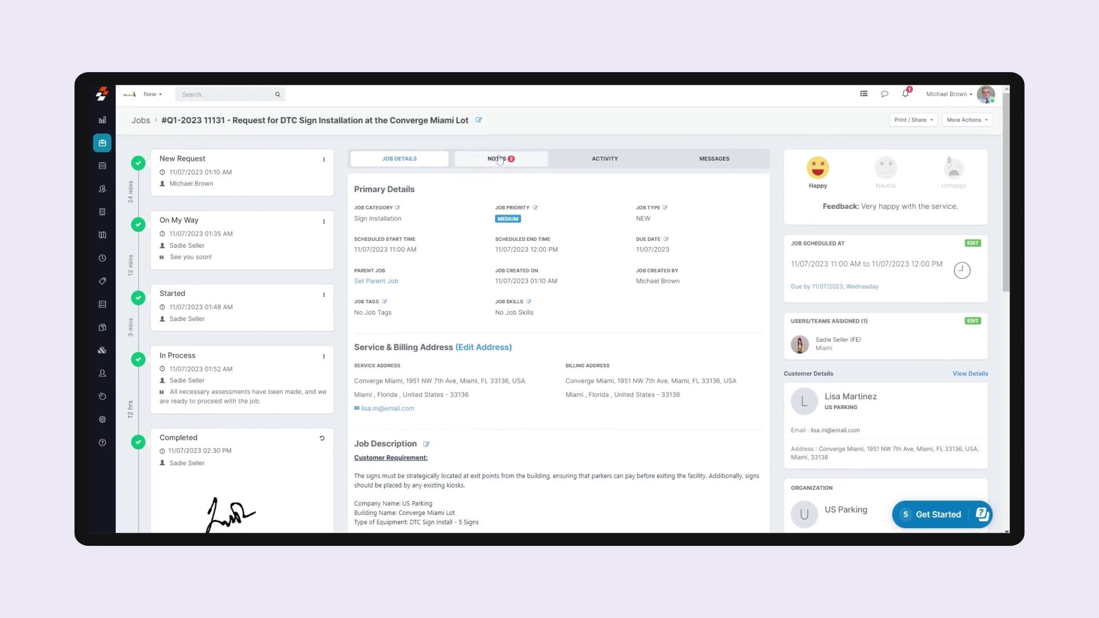
scroll(587, 326, "down", 1)
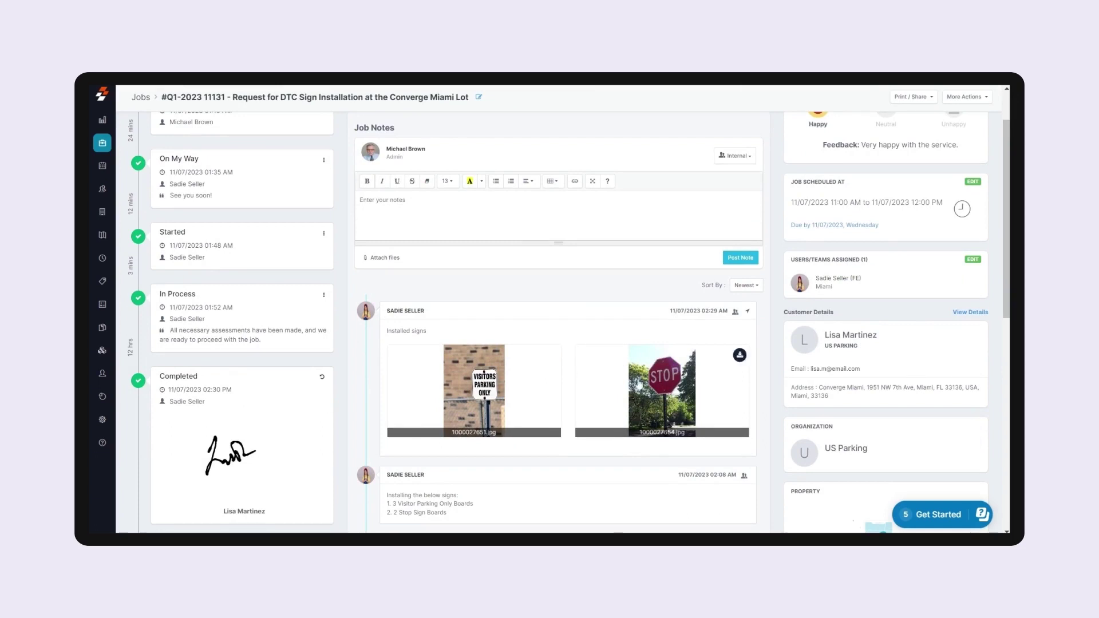
scroll(636, 383, "up", 1)
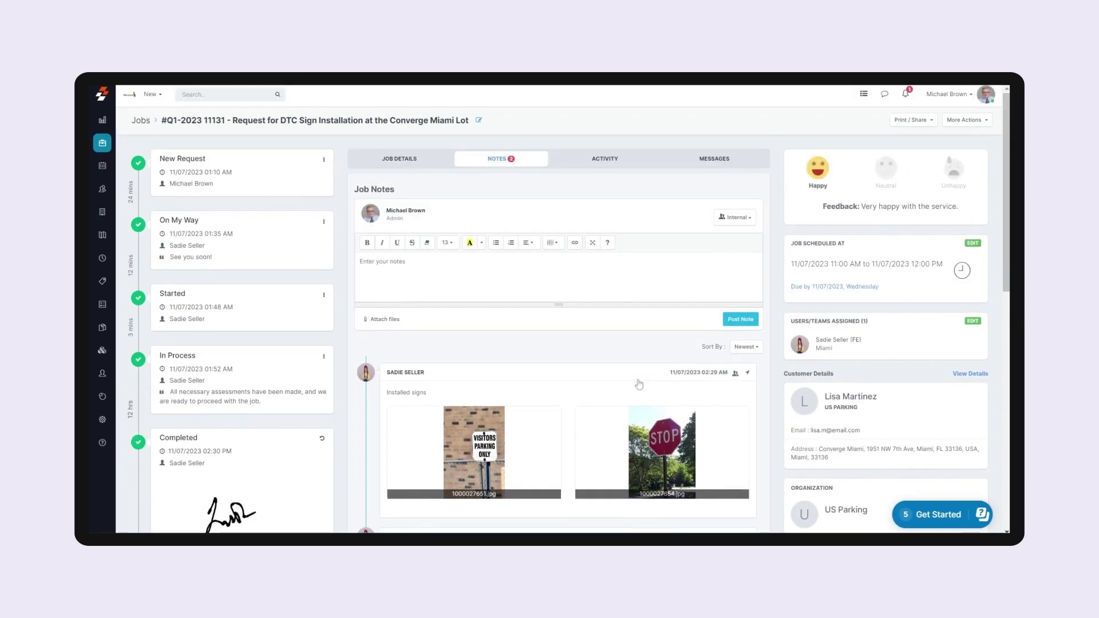
scroll(637, 383, "down", 2)
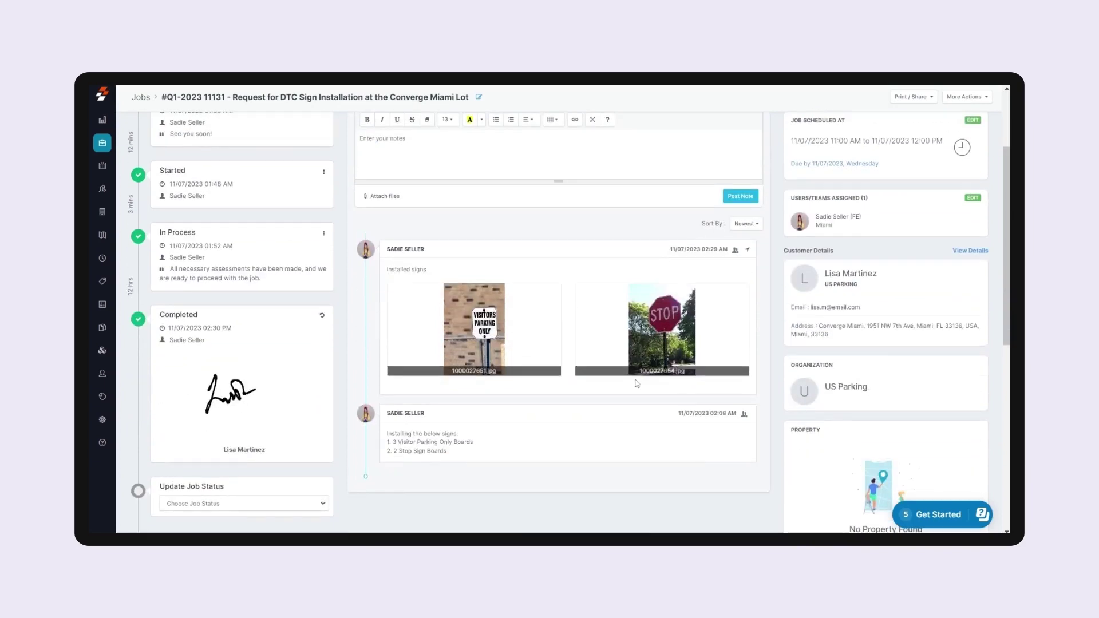
scroll(636, 384, "up", 2)
scroll(849, 223, "up", 1)
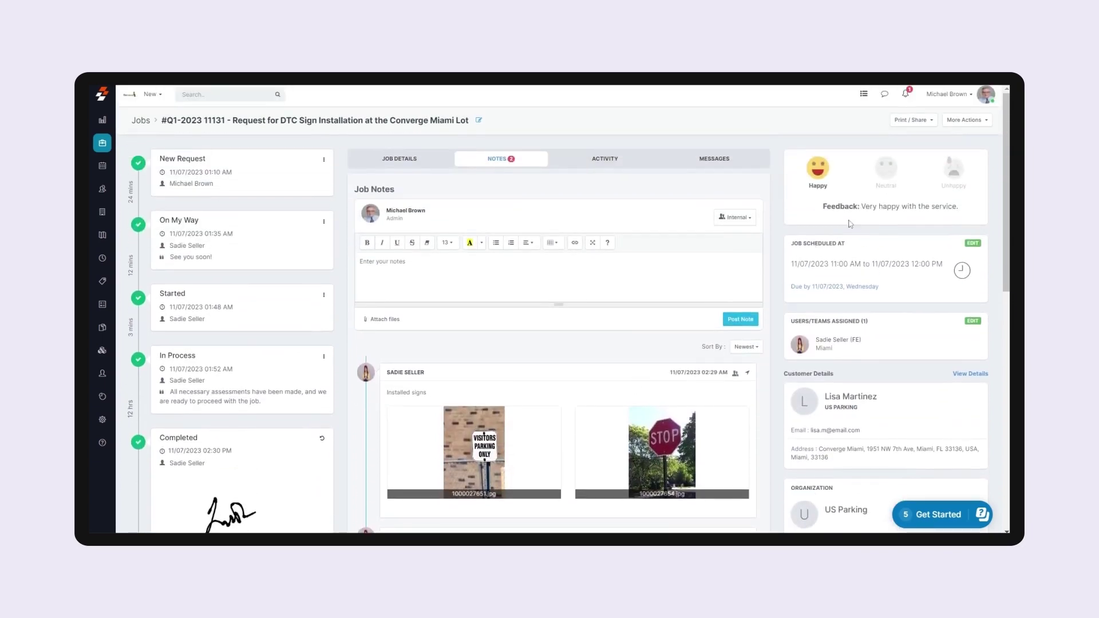
left_click_drag(860, 206, 958, 207)
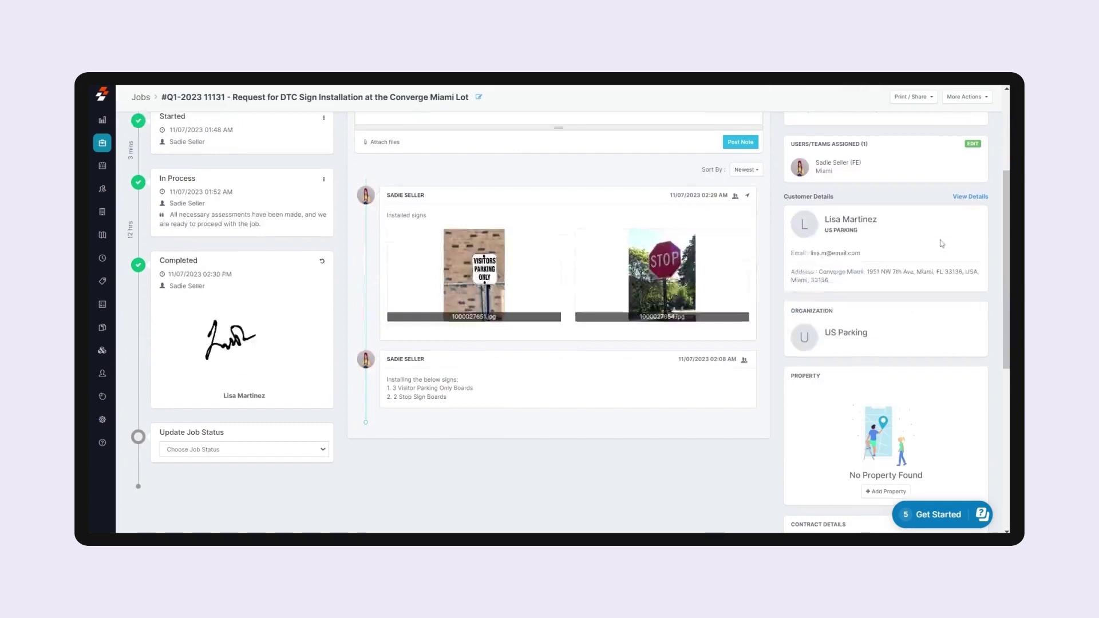
scroll(941, 244, "up", 5)
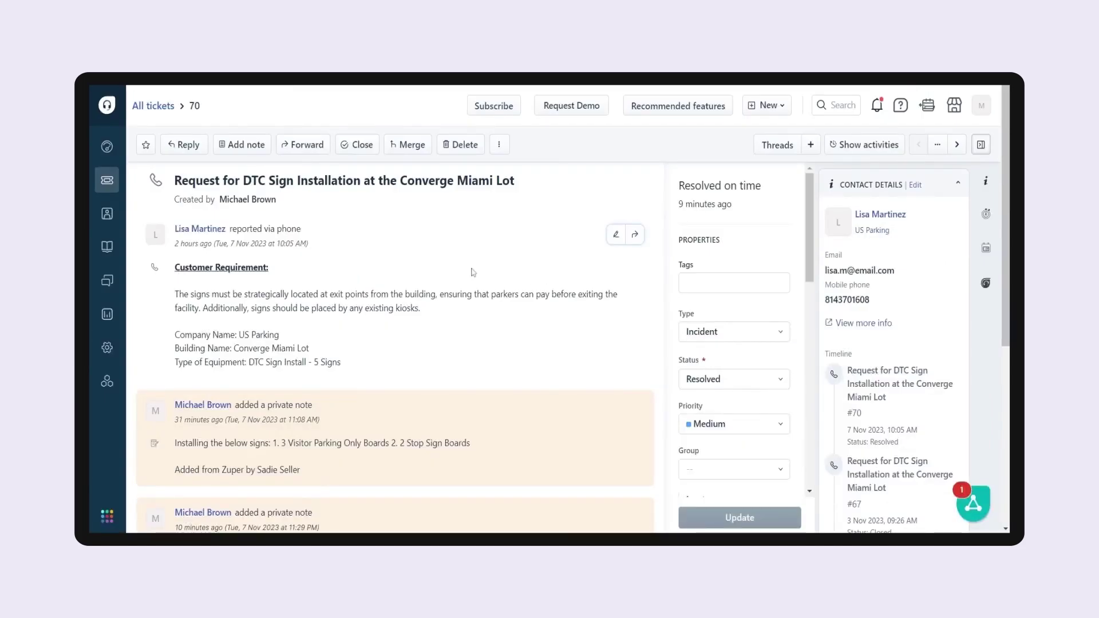
Review ticket 70's conversation and Properties panel for the notes and photos synced from Zuper.
scroll(473, 272, "down", 5)
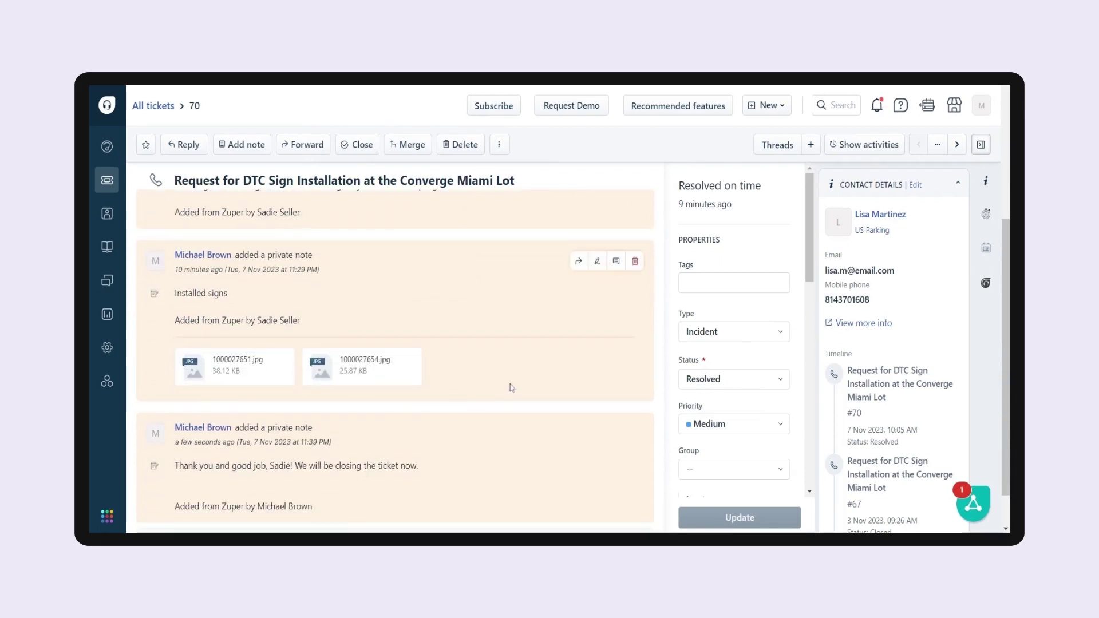
scroll(513, 382, "down", 1)
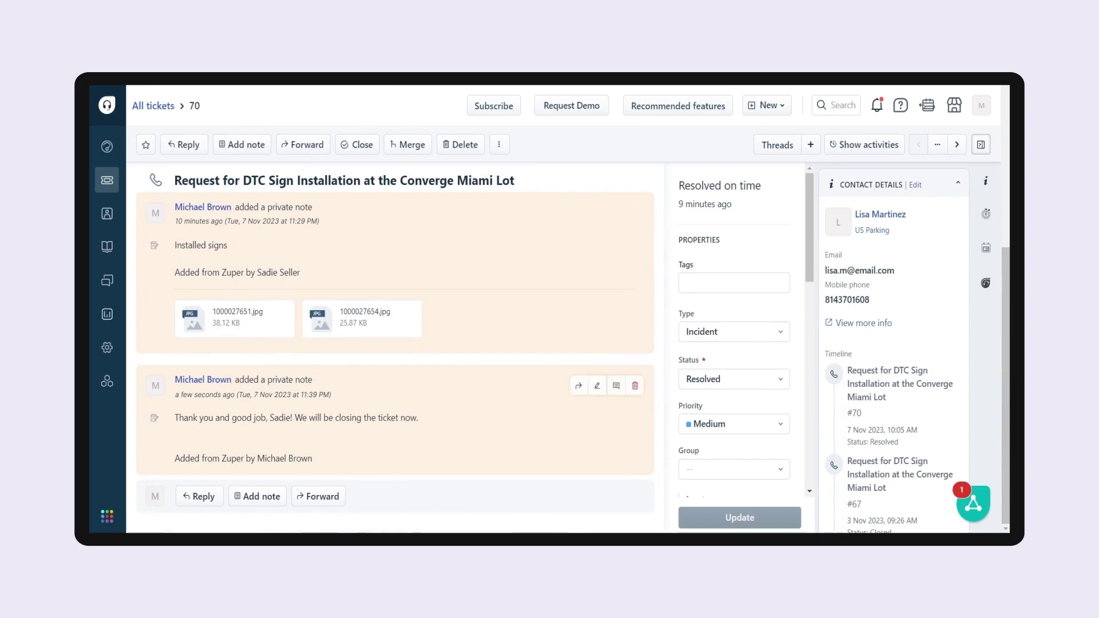
left_click_drag(182, 418, 174, 418)
scroll(795, 293, "down", 3)
scroll(794, 293, "down", 1)
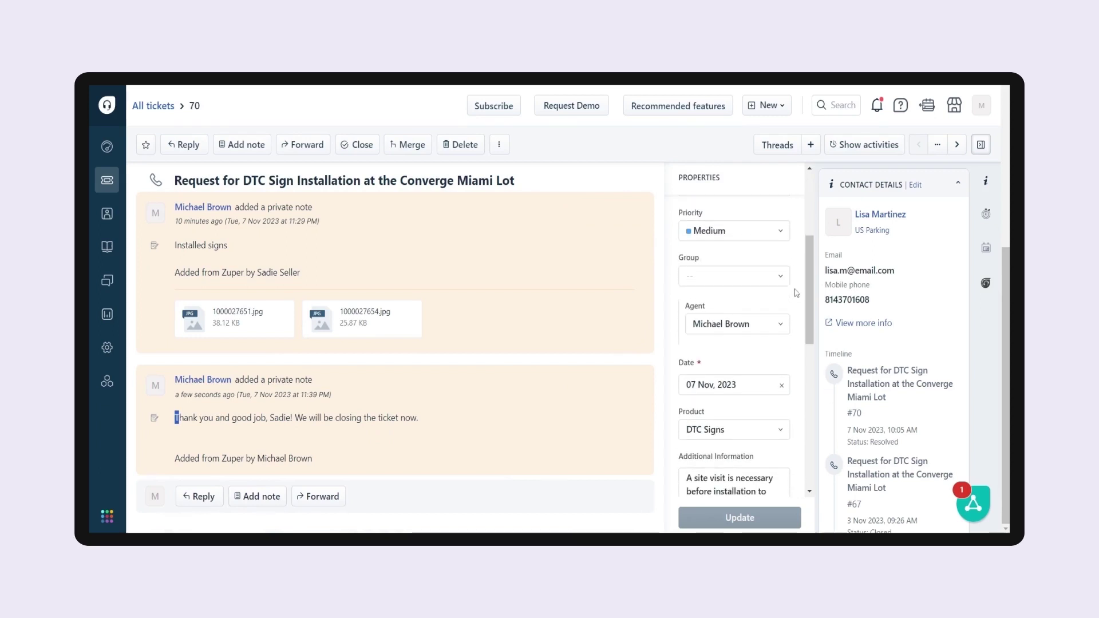
Expand the ZUPER panel's linked job card and bring up View Job Details.
scroll(794, 293, "up", 1)
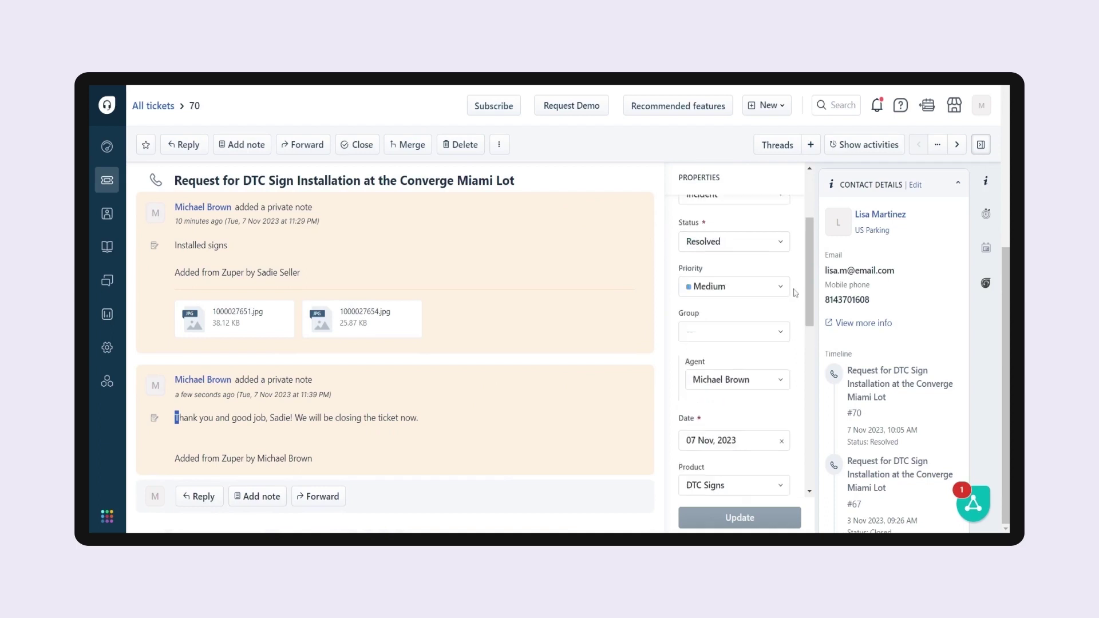
scroll(795, 293, "down", 1)
scroll(893, 305, "down", 4)
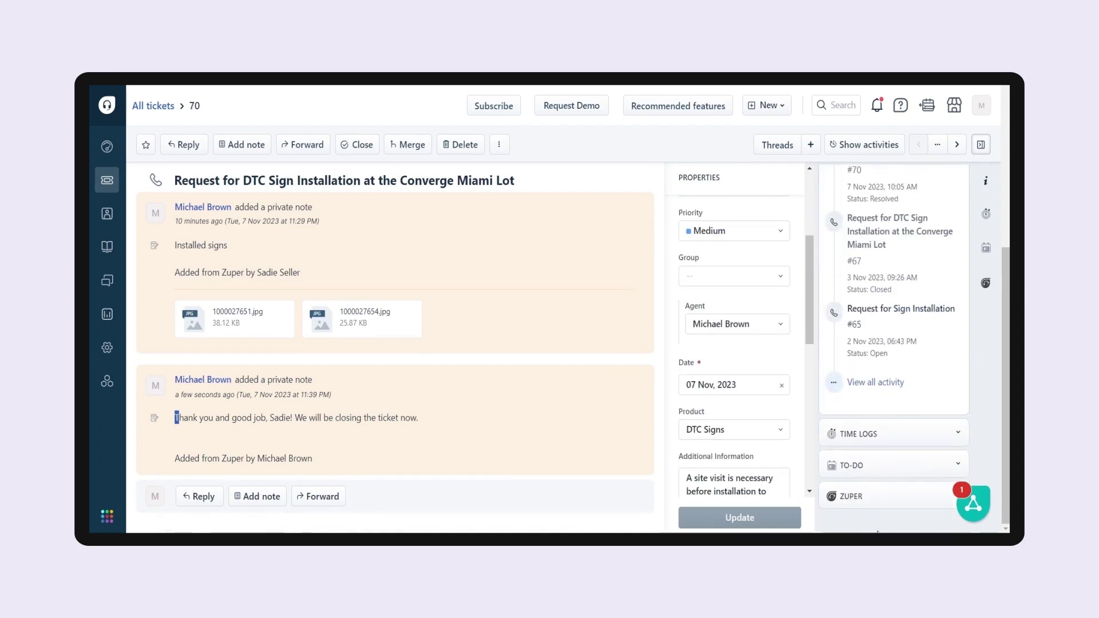
left_click(858, 497)
scroll(886, 452, "down", 5)
scroll(885, 452, "down", 2)
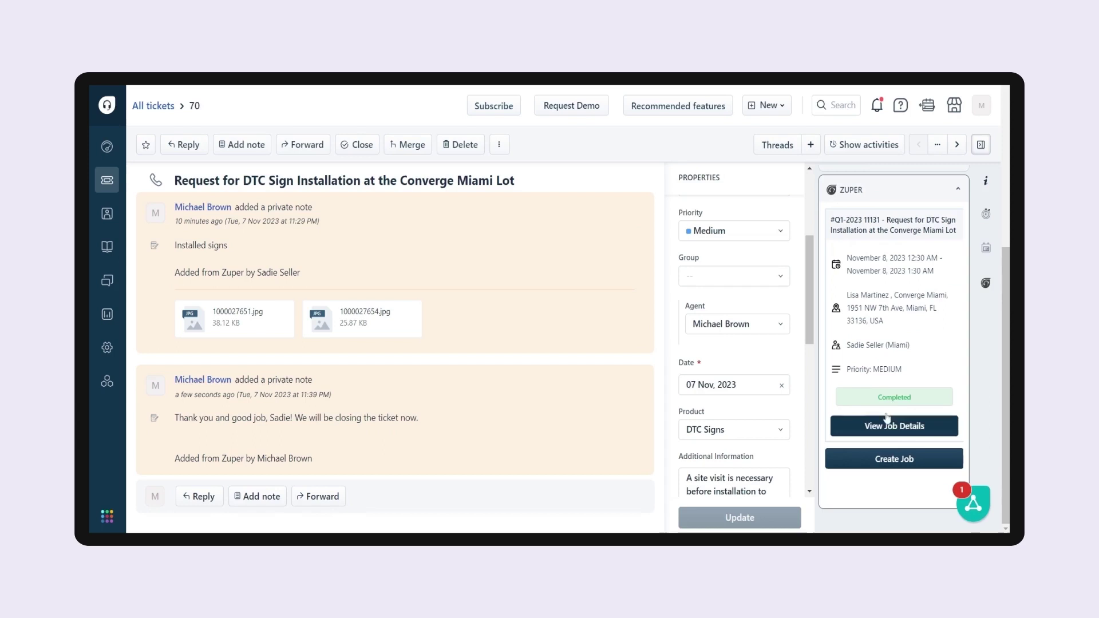
left_click(885, 427)
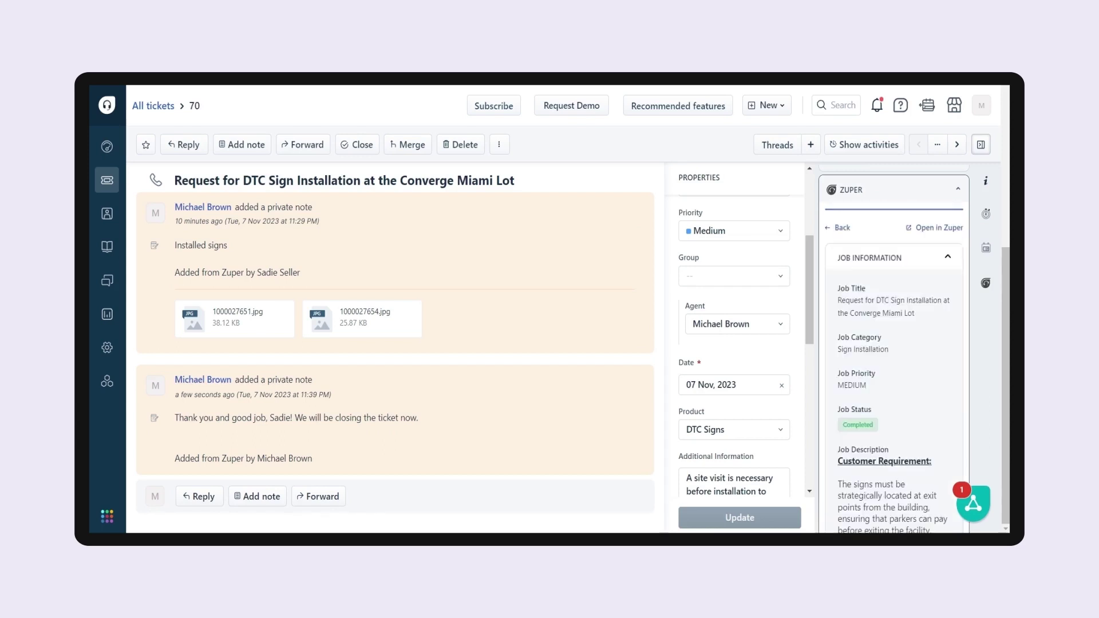
Expand Activities to list the Completed job's status-update history.
scroll(886, 426, "down", 3)
scroll(887, 427, "down", 5)
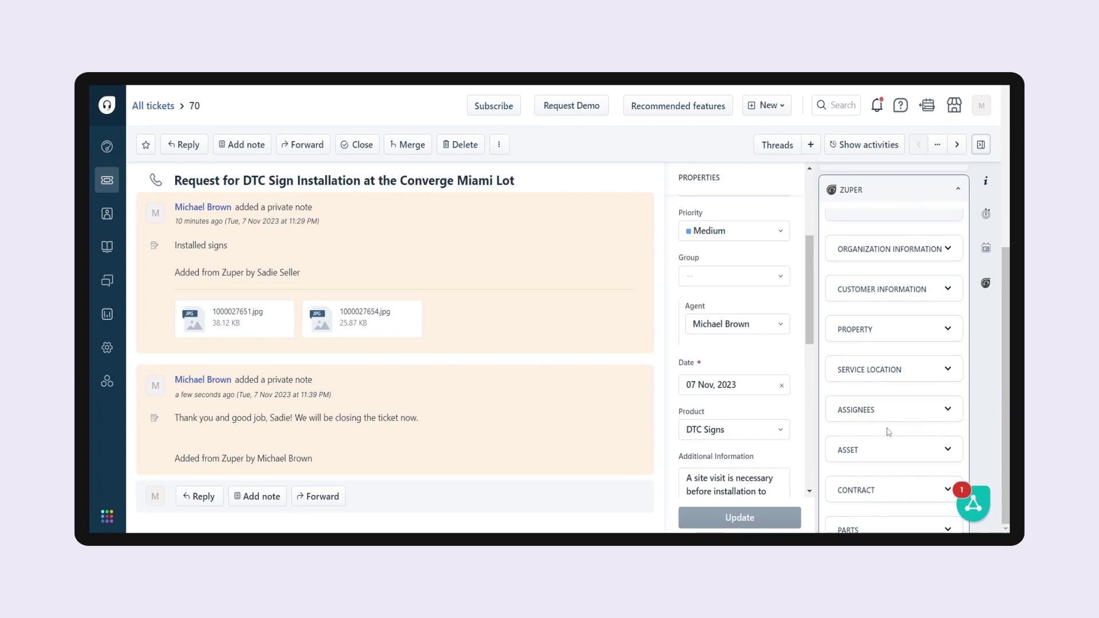
scroll(888, 432, "down", 3)
left_click(886, 447)
scroll(887, 447, "down", 10)
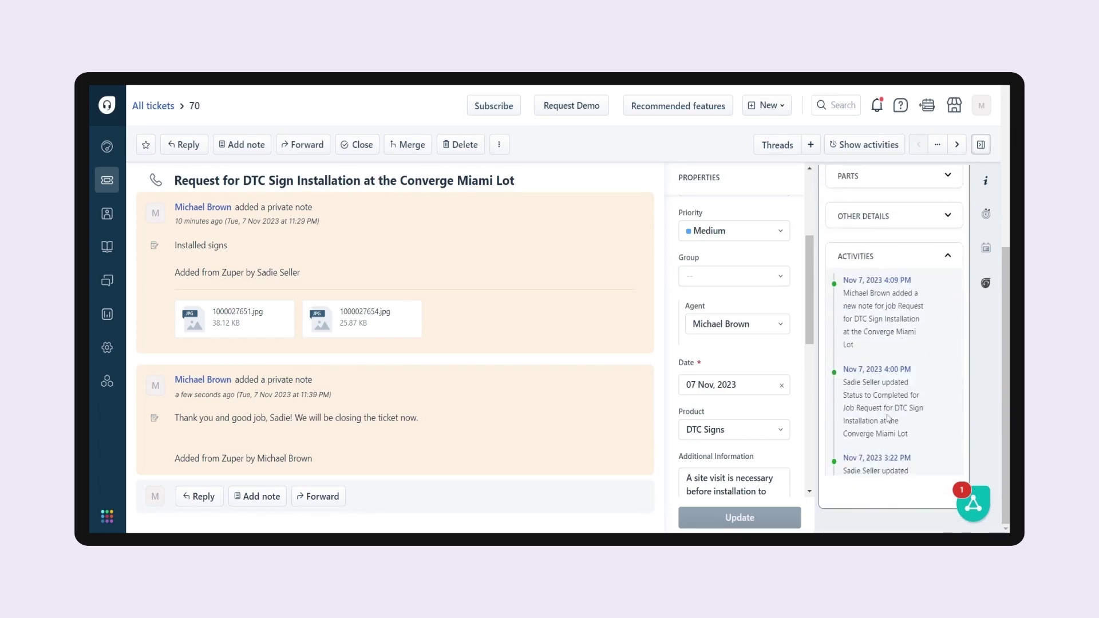
scroll(890, 401, "down", 8)
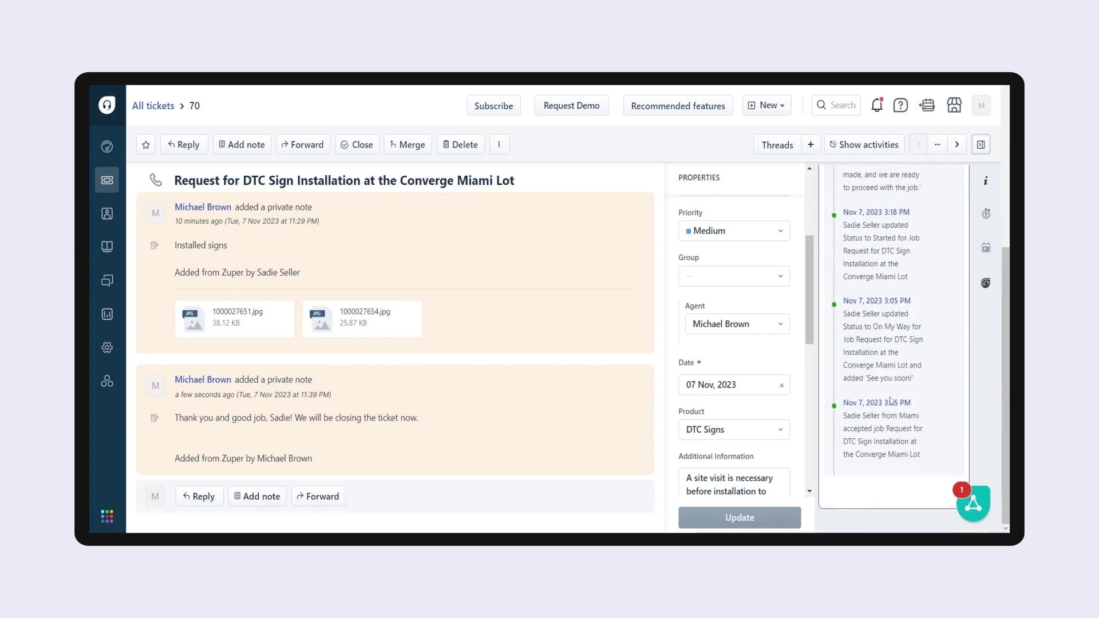